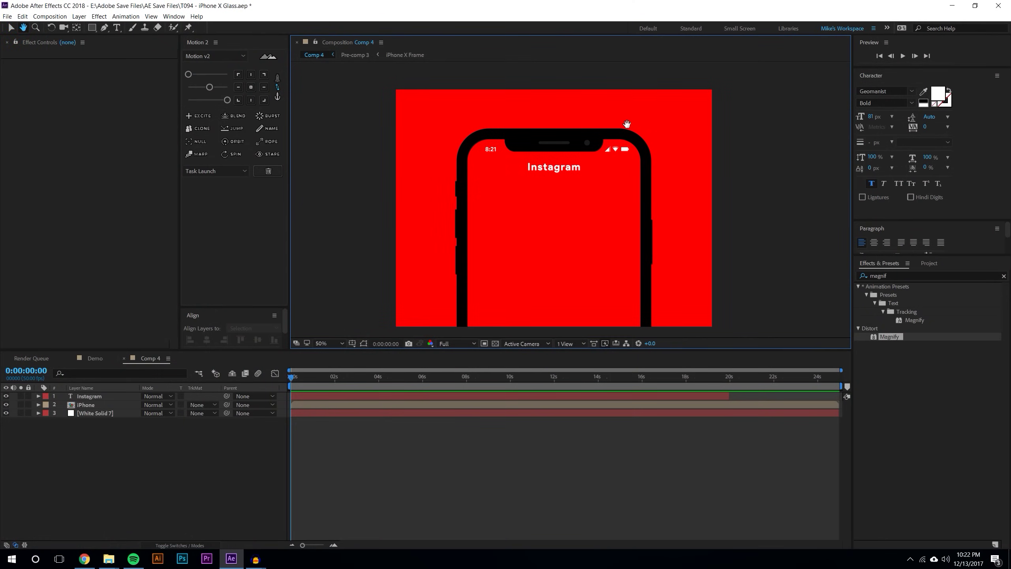
Toggle the Instagram title and iPhone layers off and on to examine what each contains
drag(626, 124, 628, 118)
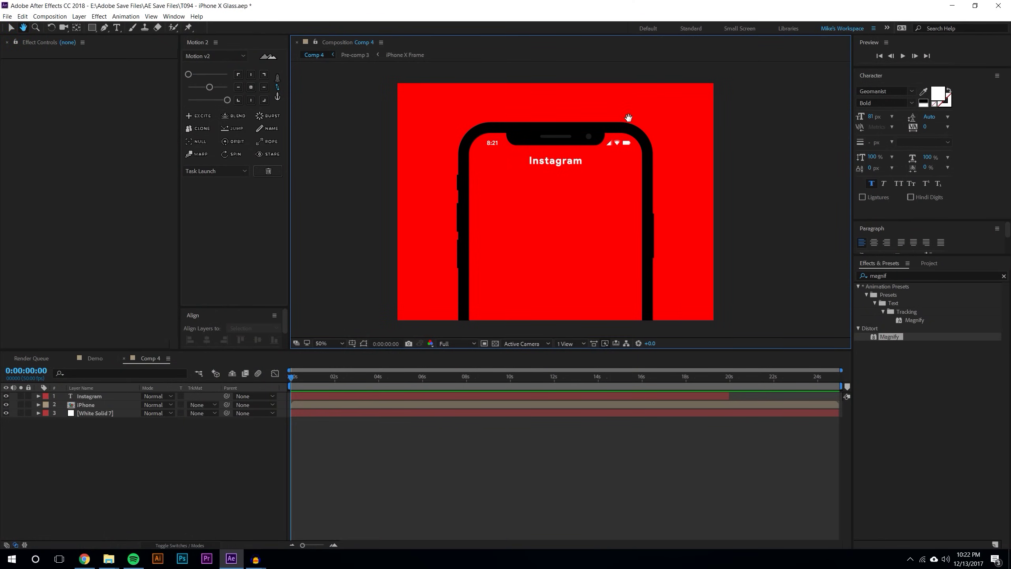
click(6, 396)
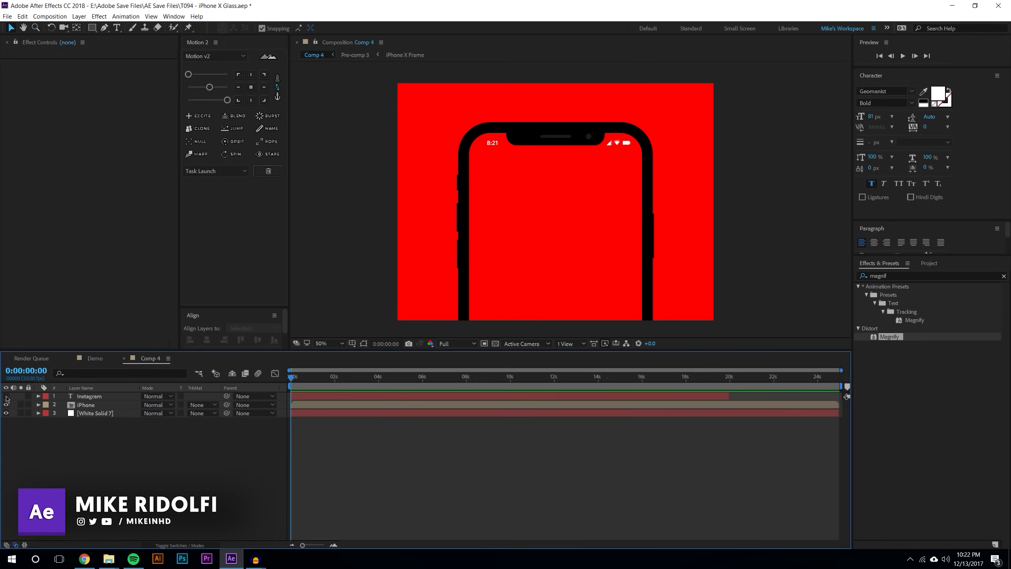
click(6, 396)
click(6, 405)
click(5, 405)
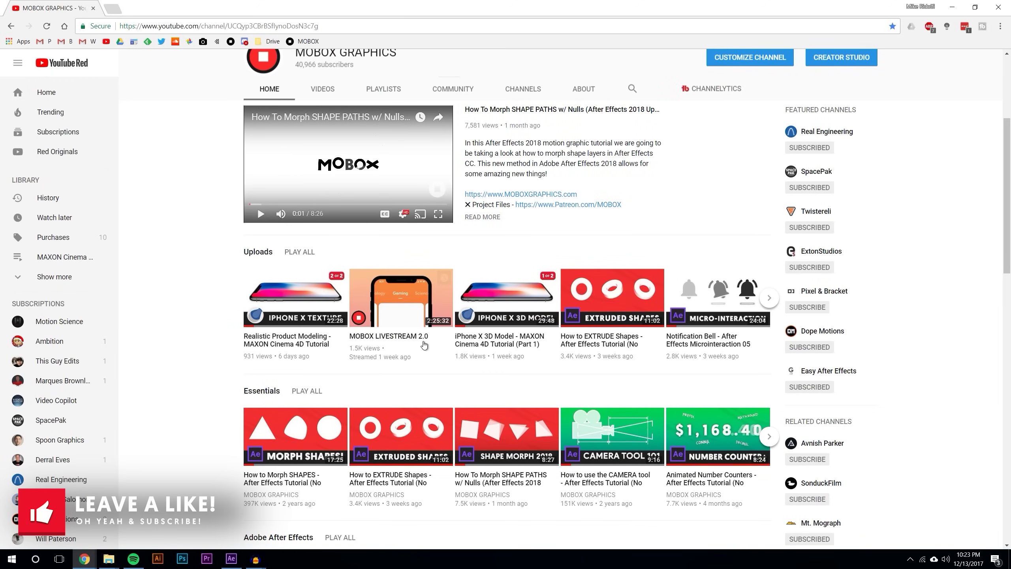
drag(345, 334, 428, 343)
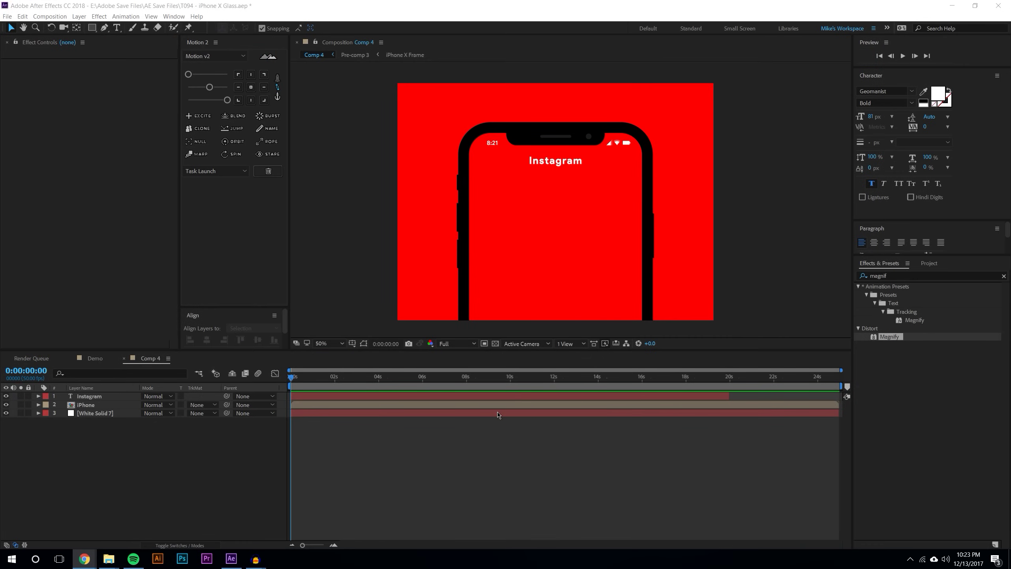
Extend the Instagram text layer to the end of the timeline and look over the Demo composition
drag(730, 395, 867, 395)
click(697, 477)
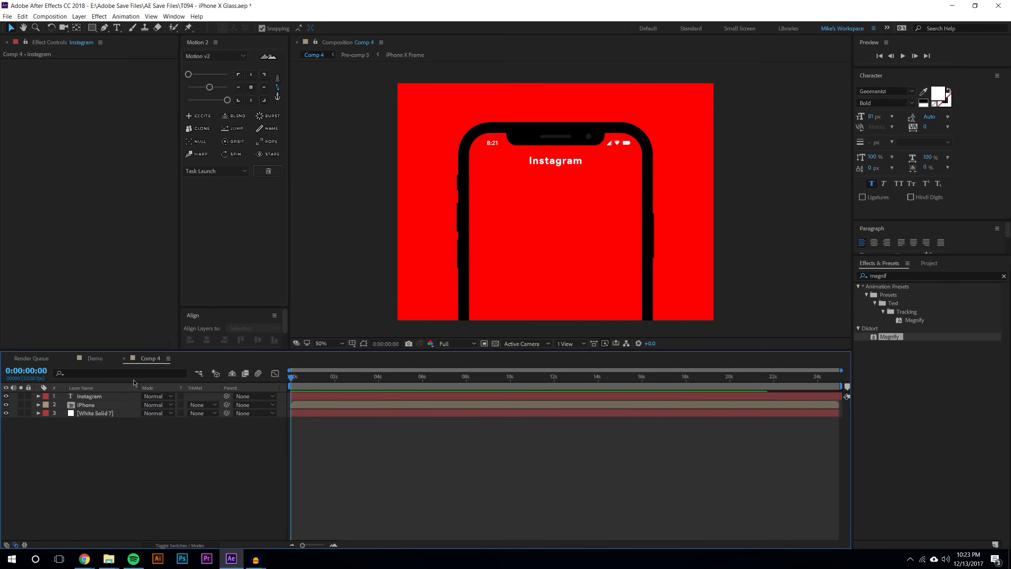
click(94, 358)
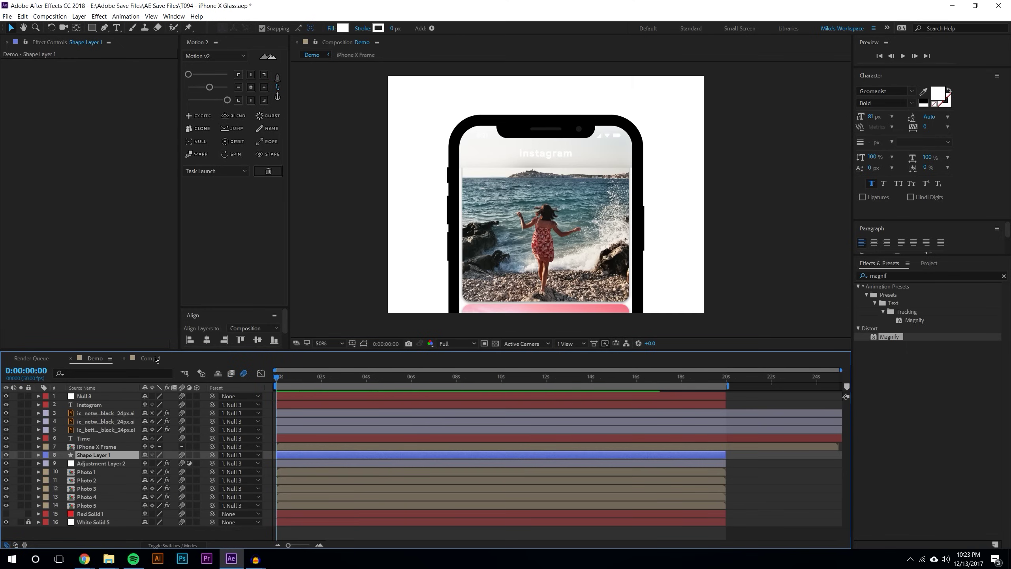
click(155, 359)
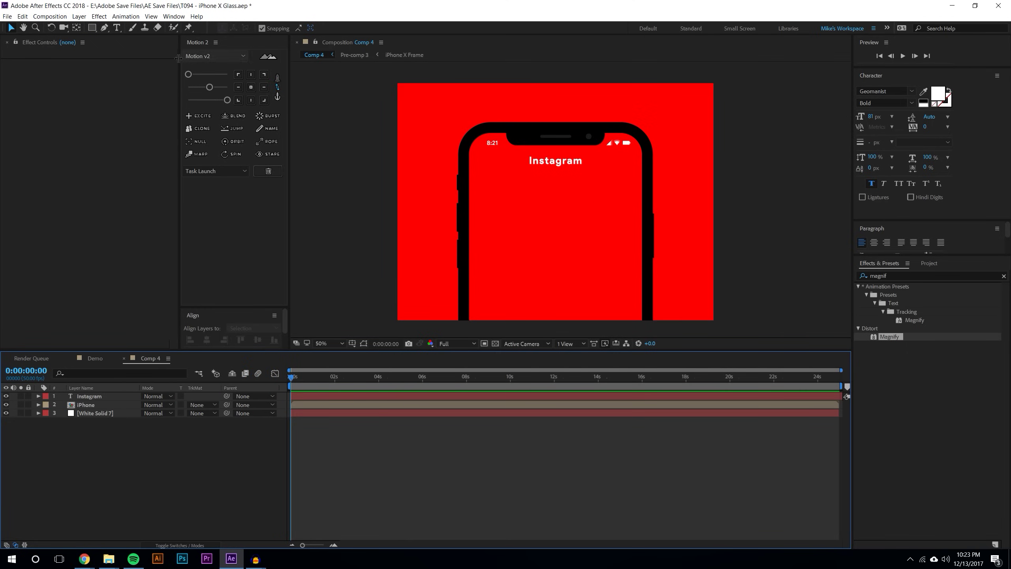
Add the Photo 1 composition to the centre of Comp 4 and scale it to 86%
click(930, 264)
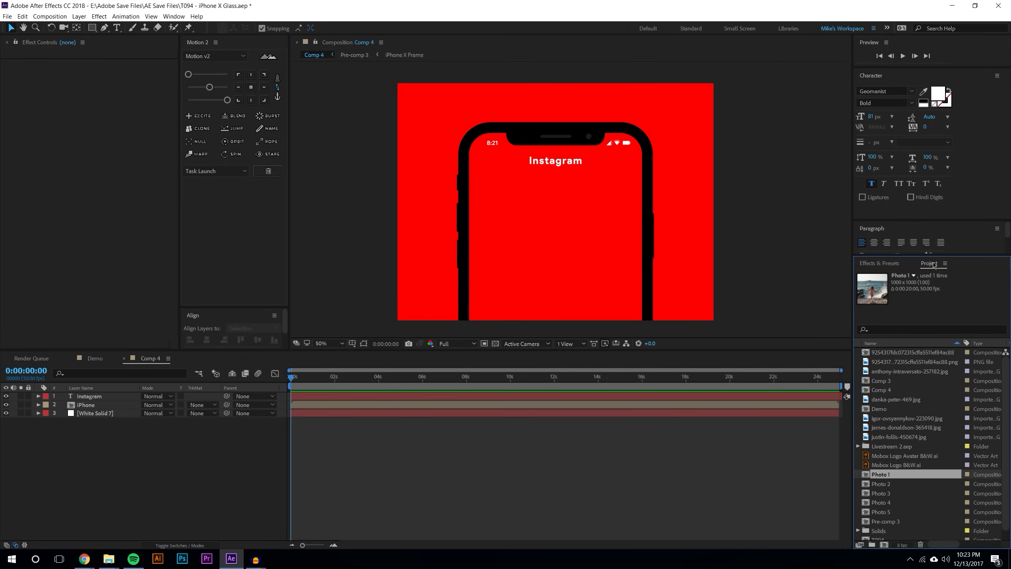
drag(886, 478, 555, 220)
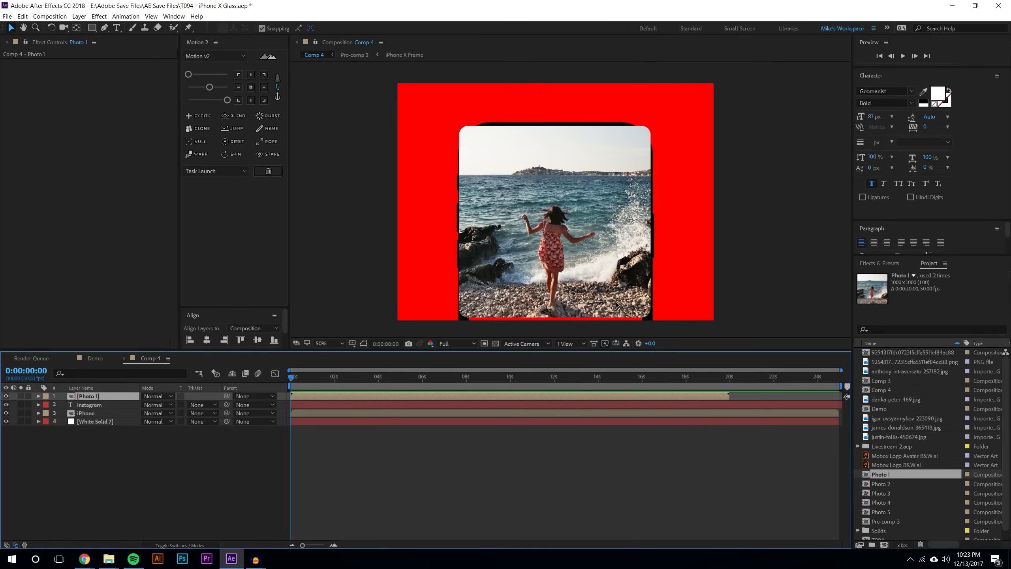
key(s)
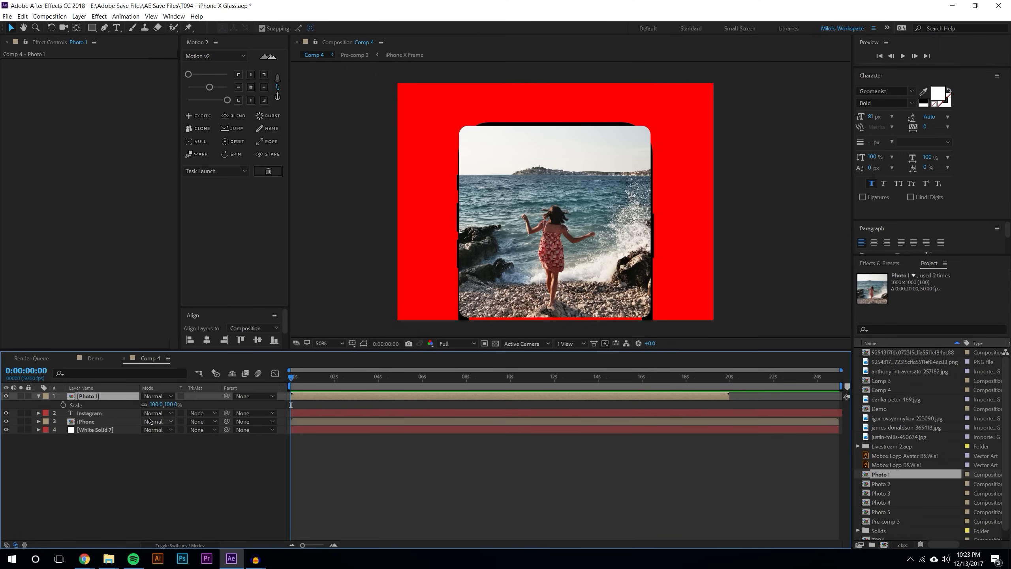
drag(175, 405, 163, 405)
click(526, 245)
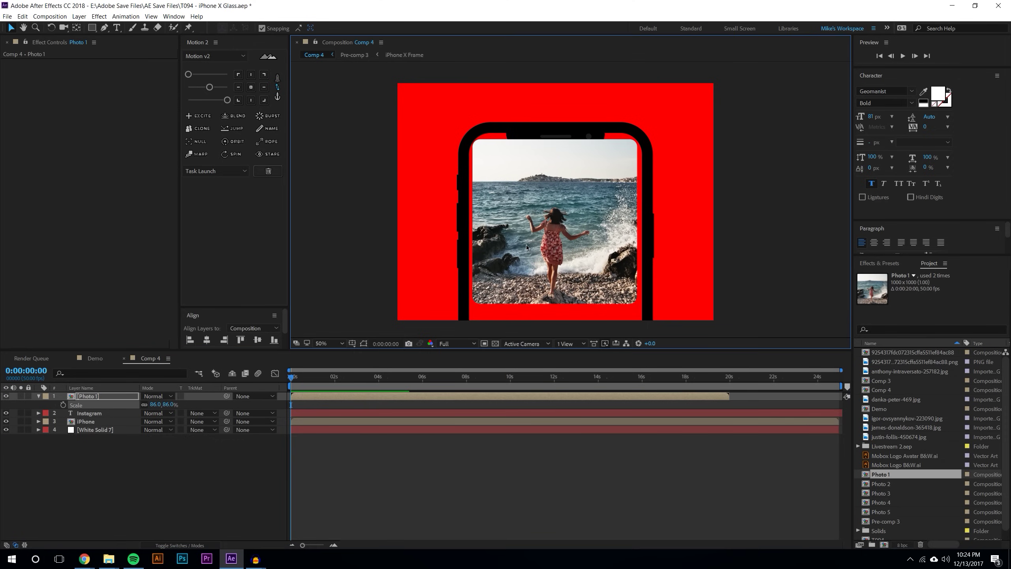
Move the photo down below the phone's status bar and place its layer beneath the iPhone layer
click(171, 511)
click(122, 395)
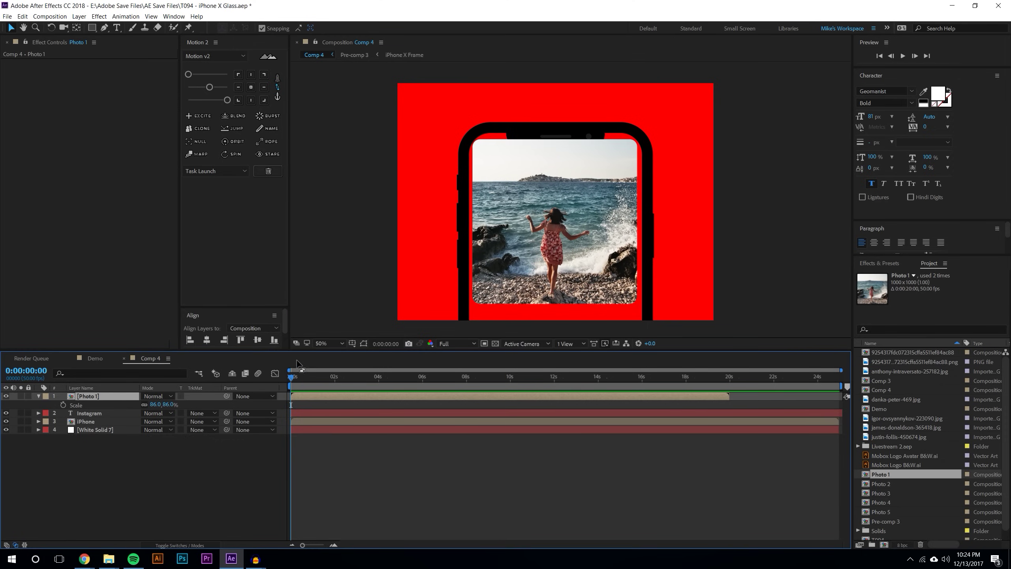
click(363, 344)
mouse_move(556, 223)
mouse_down()
mouse_move(556, 262)
mouse_move(561, 237)
mouse_up()
drag(88, 396, 91, 425)
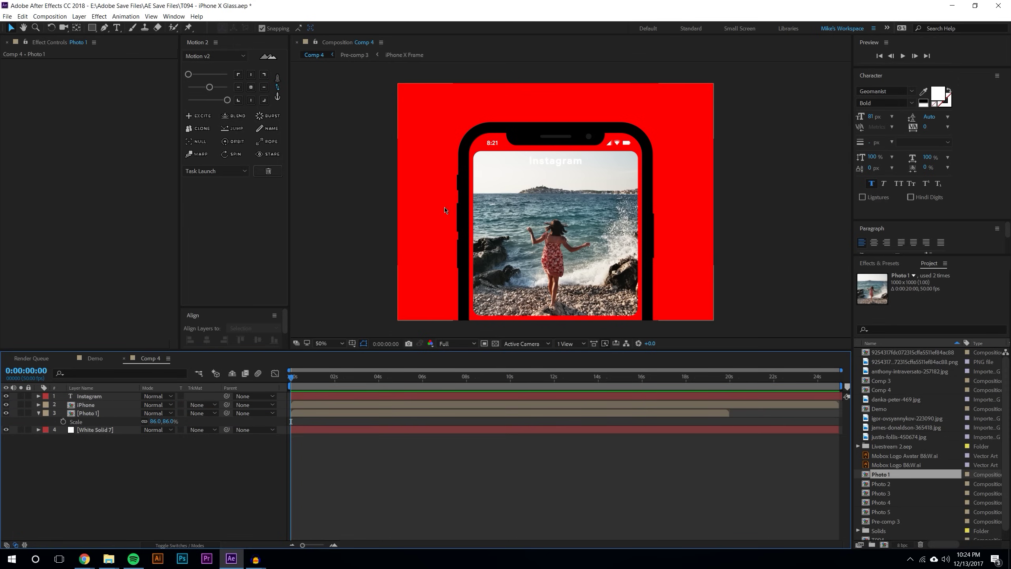
Create a new adjustment layer above all the other layers in Comp 4
key(period)
key(comma)
key(period)
drag(584, 152, 574, 222)
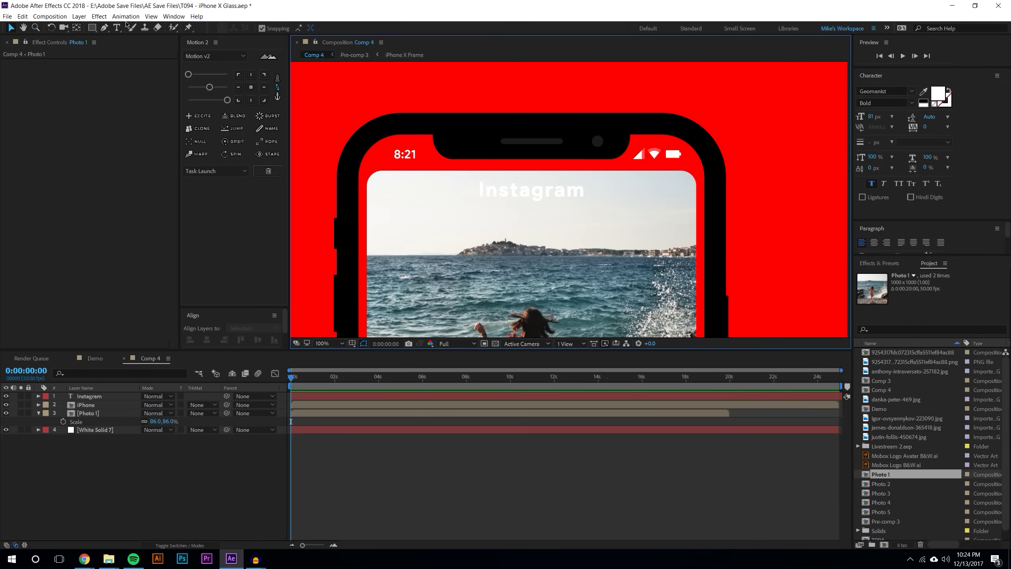
click(79, 17)
mouse_move(87, 28)
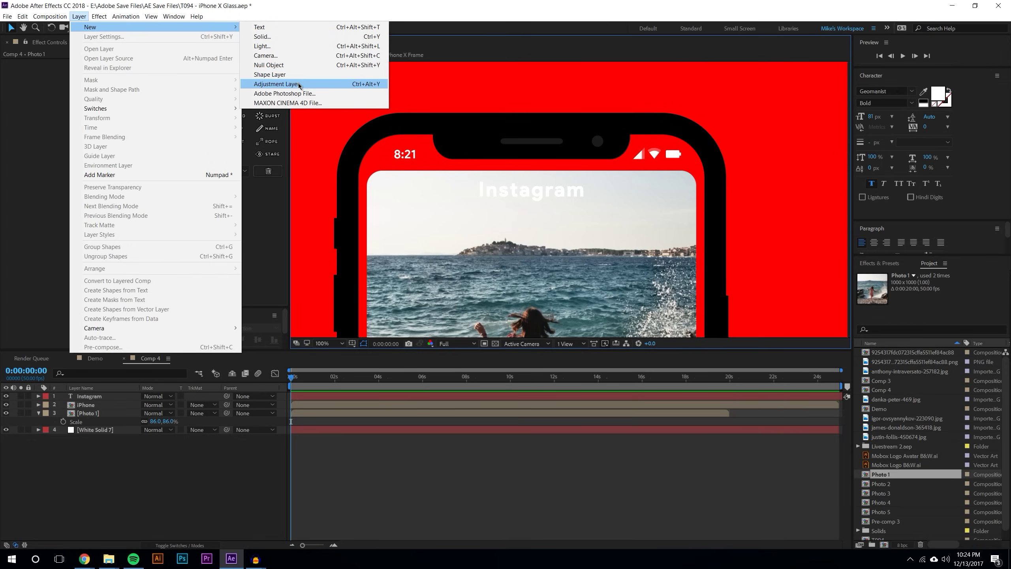
click(279, 84)
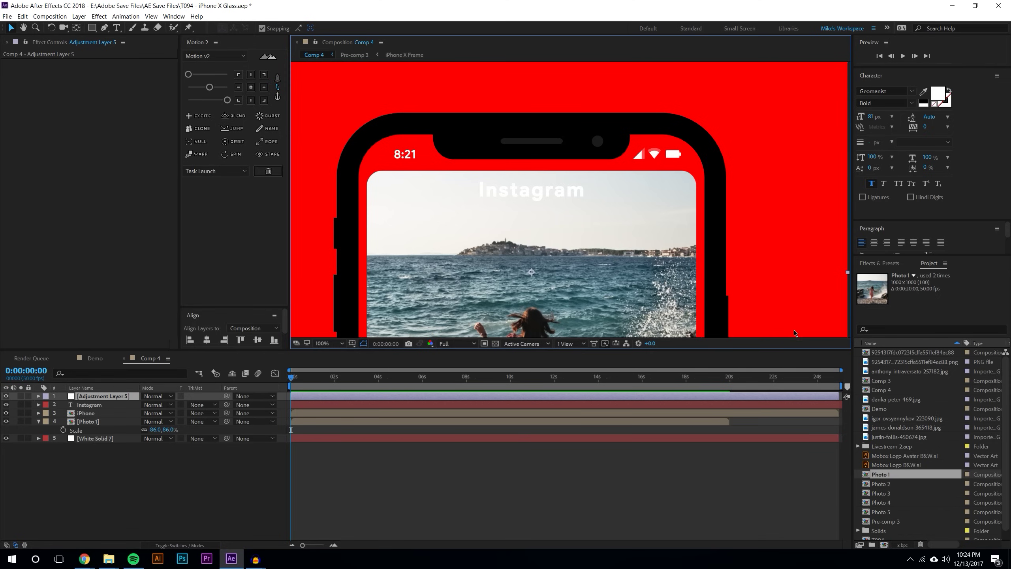
Find the Gaussian Blur effect, apply it to the adjustment layer and set Blurriness to 39.8
click(882, 263)
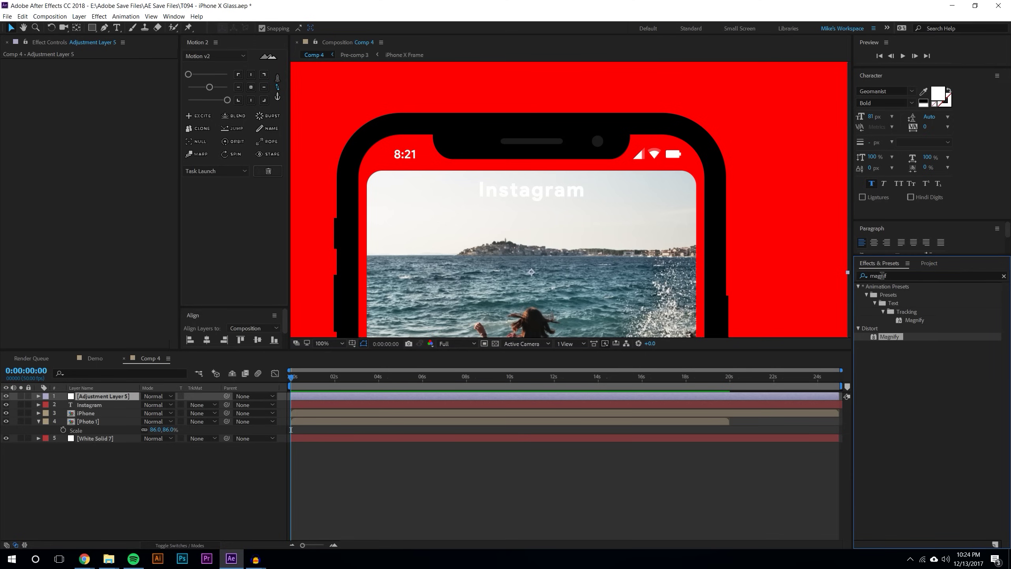
click(882, 275)
text(blur)
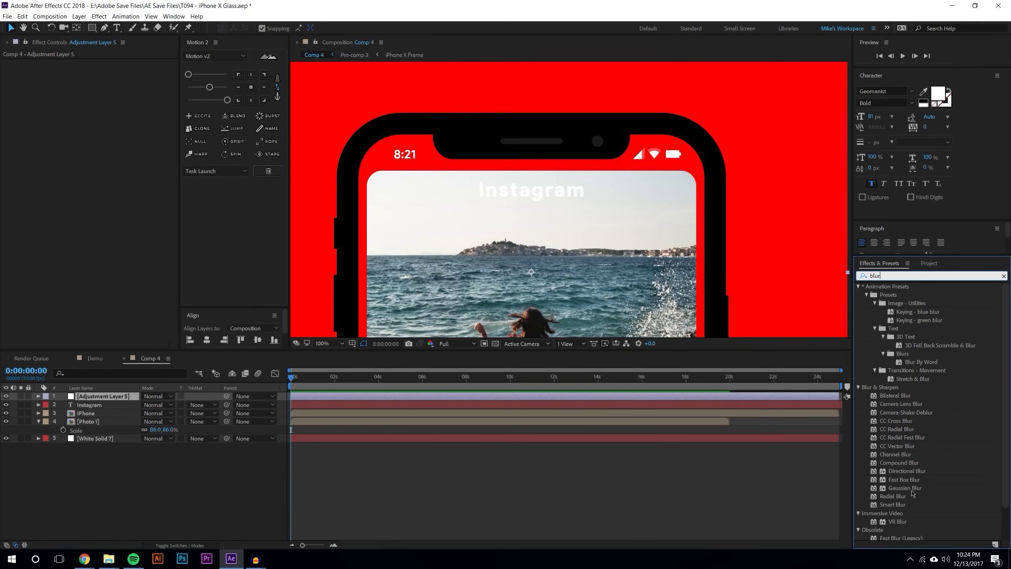
drag(906, 488, 130, 401)
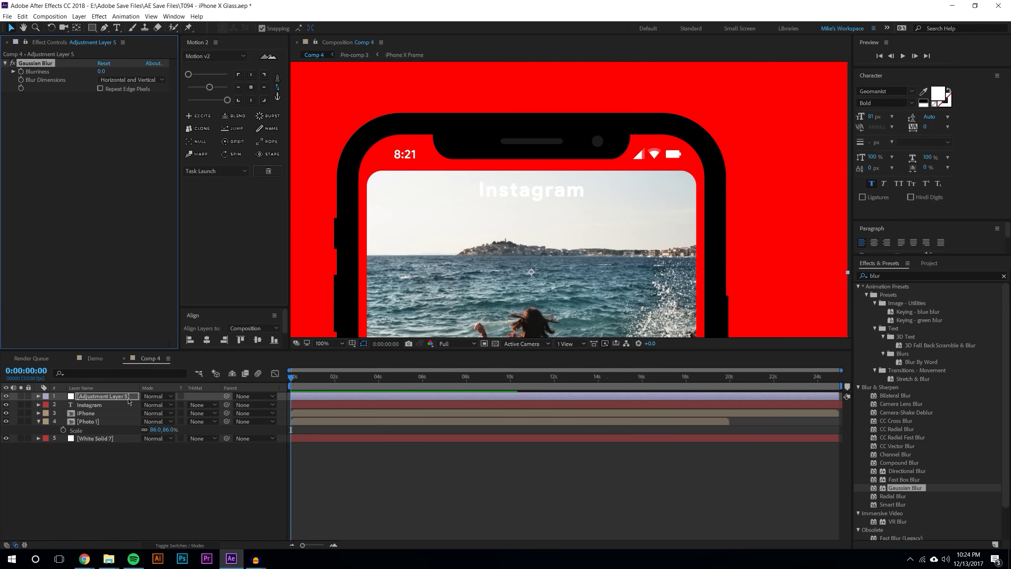
drag(102, 73, 59, 71)
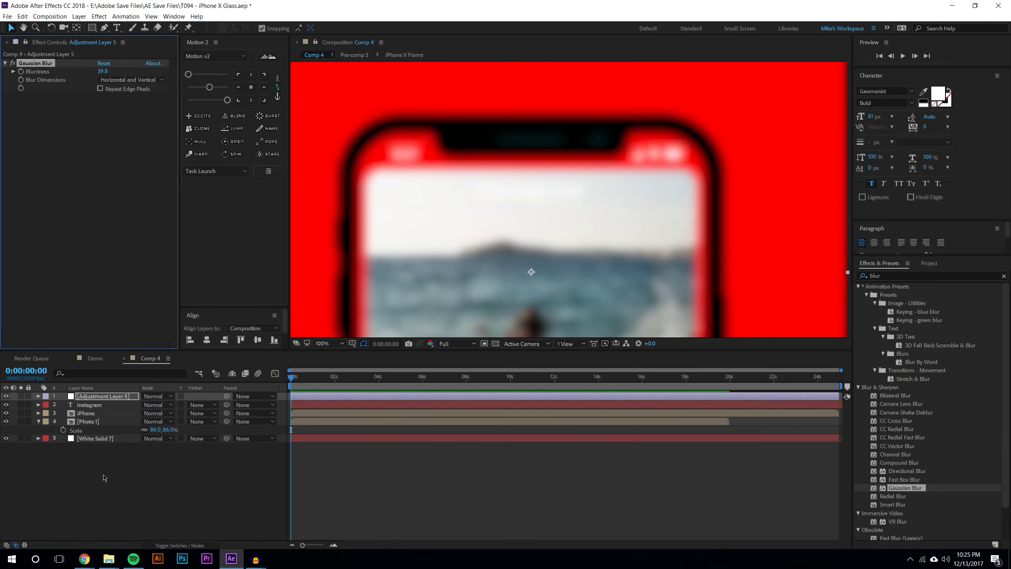
Move the adjustment layer between the iPhone and Photo 1 layers so that it blurs only the content beneath the frame
drag(94, 396, 98, 419)
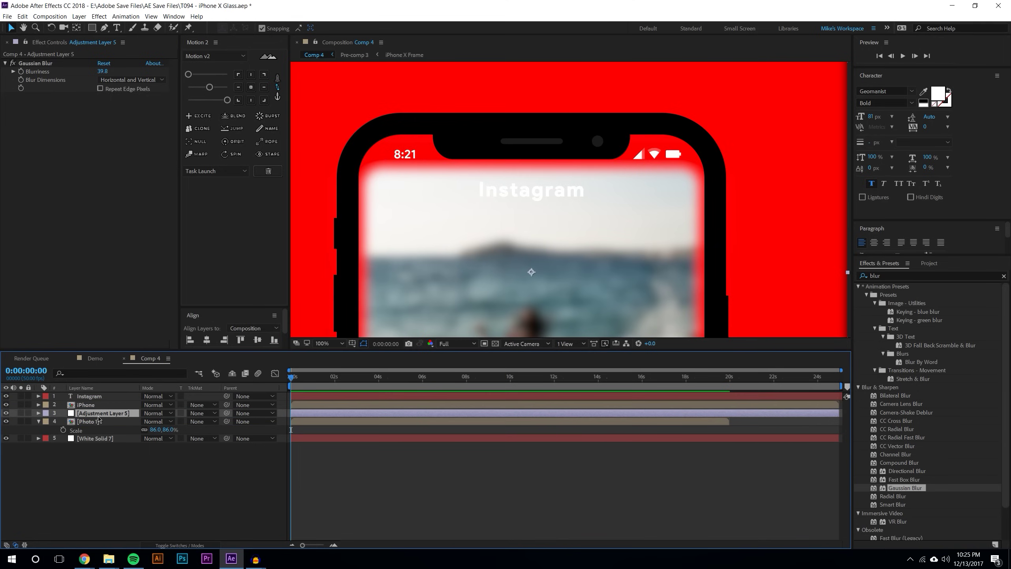
key(comma)
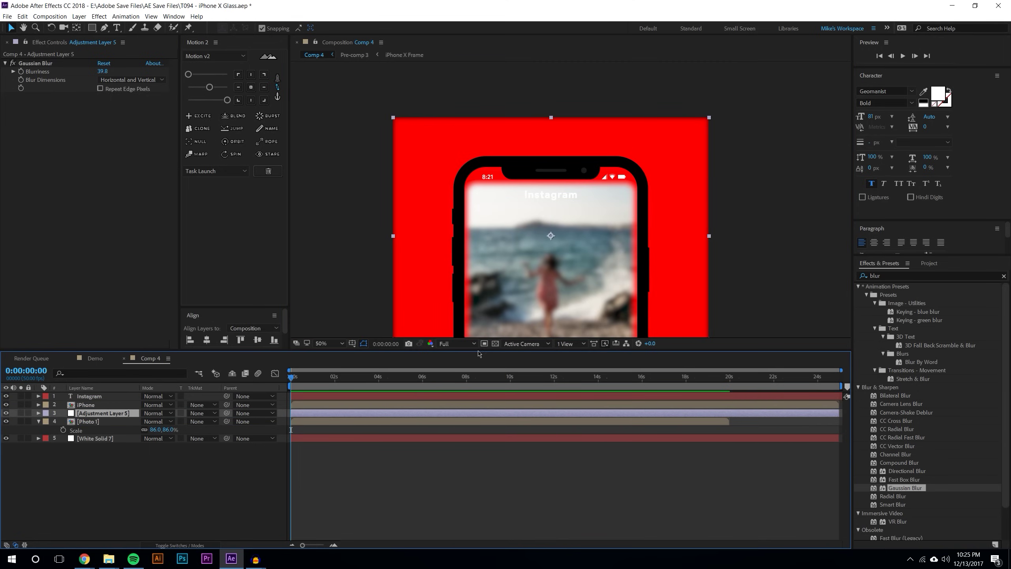
click(251, 478)
key(period)
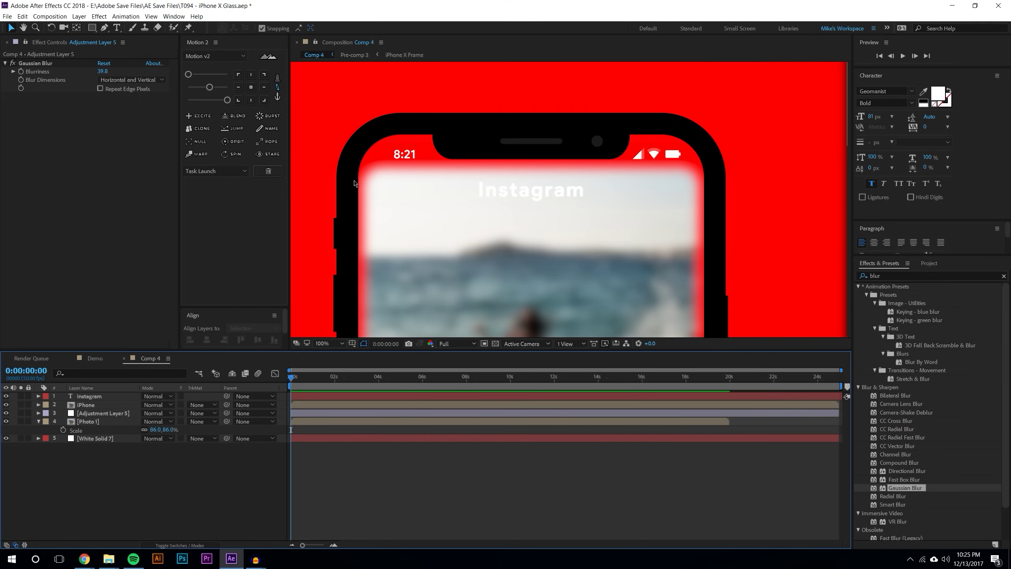
Draw a closed seven-point Pen mask on the adjustment layer around the phone's header, with a straight lower edge just below the Instagram title
click(111, 414)
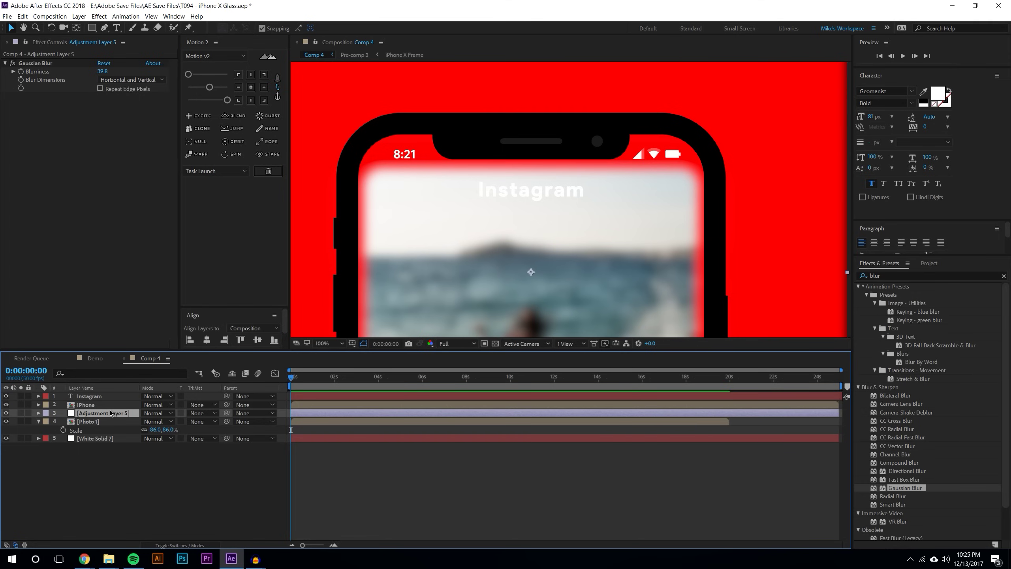
click(104, 28)
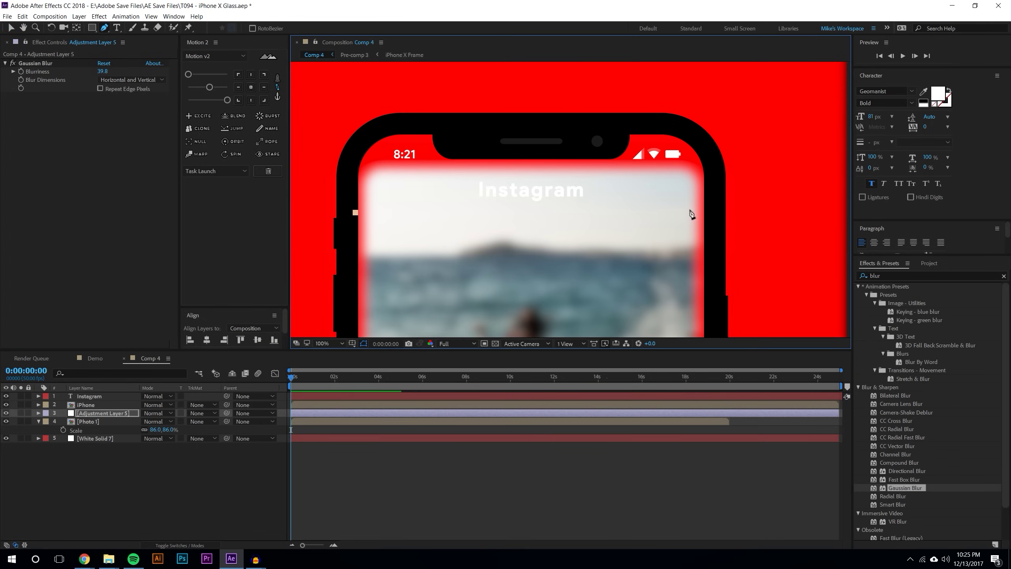
click(714, 212)
click(715, 165)
click(686, 130)
click(399, 122)
click(359, 140)
click(347, 183)
click(355, 212)
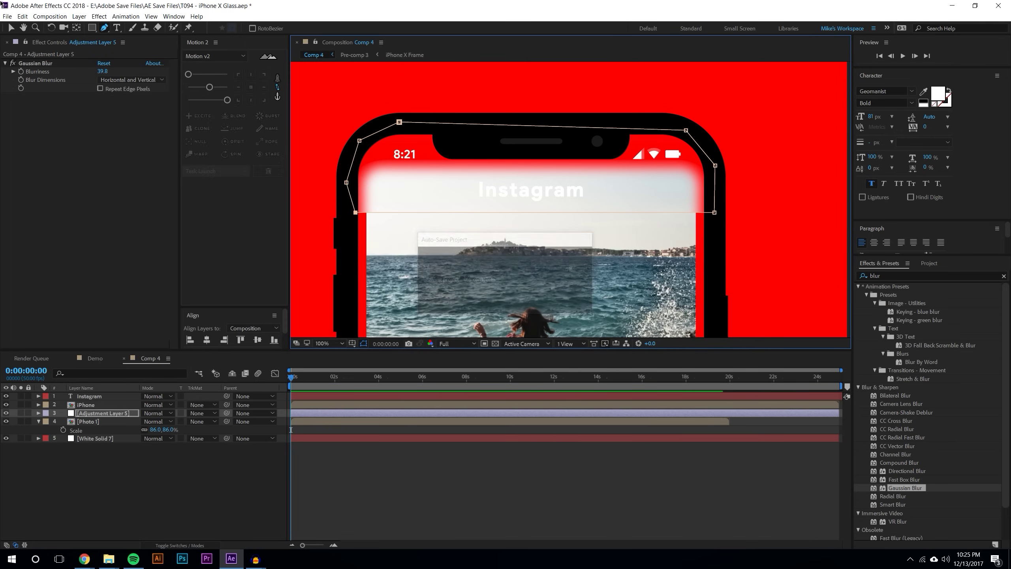
click(11, 28)
click(147, 494)
scroll(506, 227, down, 1)
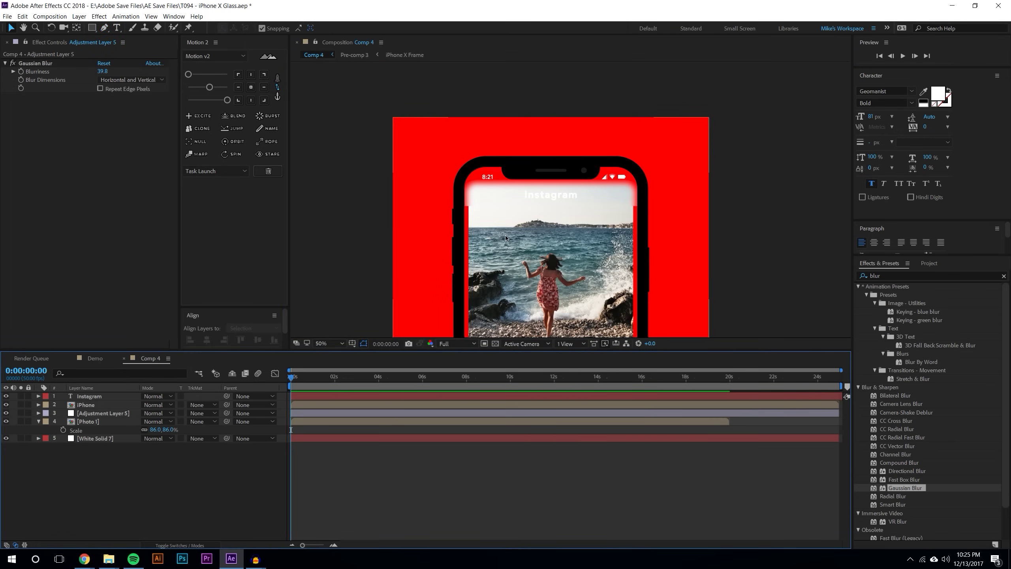
Search the effects for "magni" and apply the Magnify effect to the adjustment layer
scroll(583, 184, up, 1)
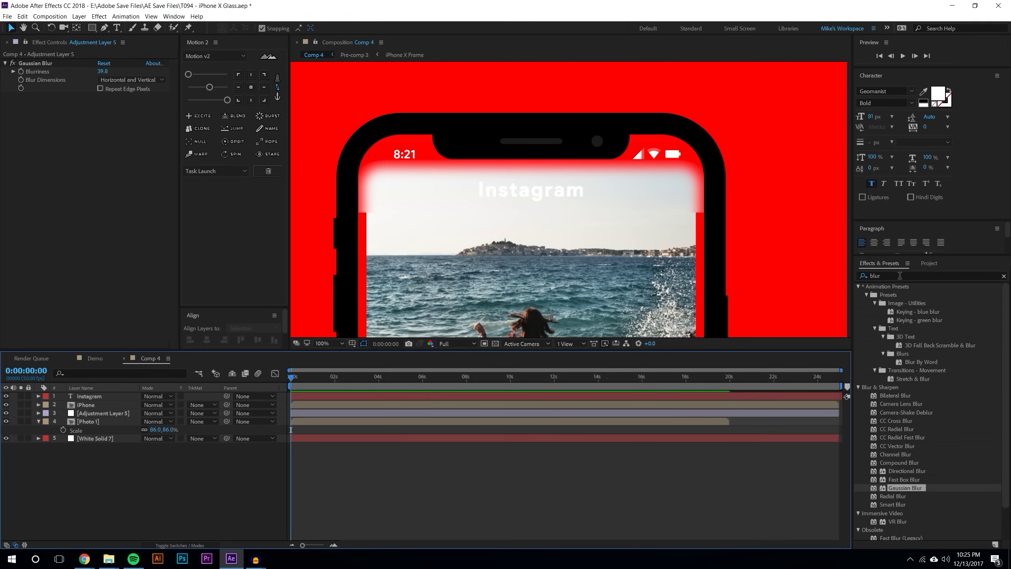
click(914, 273)
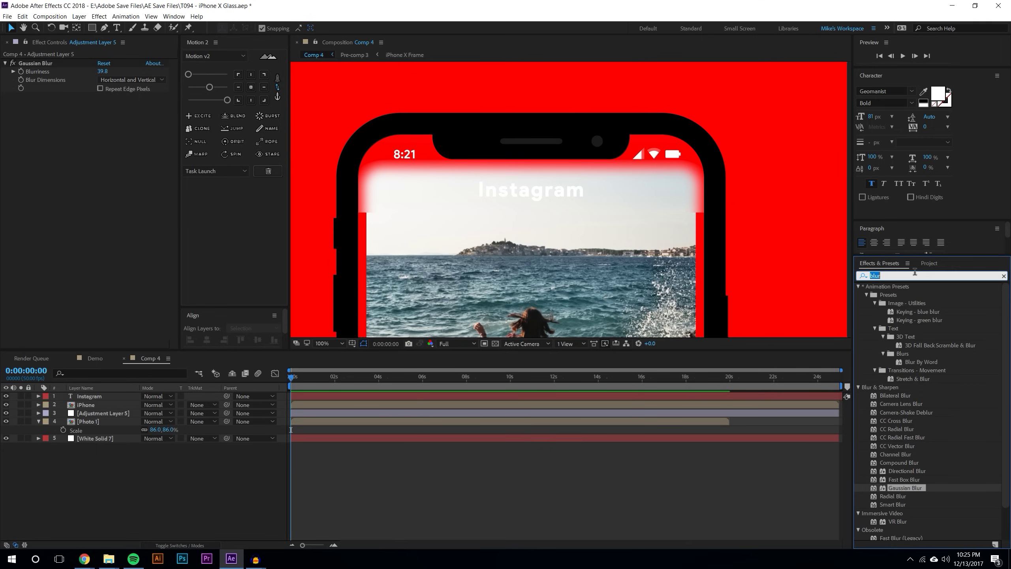
text(magni)
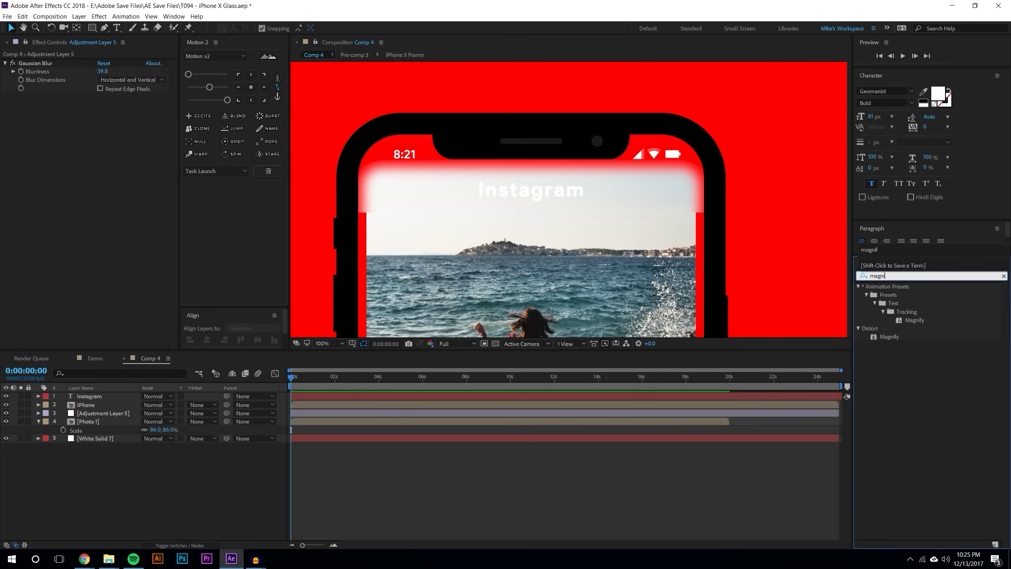
drag(889, 336, 123, 415)
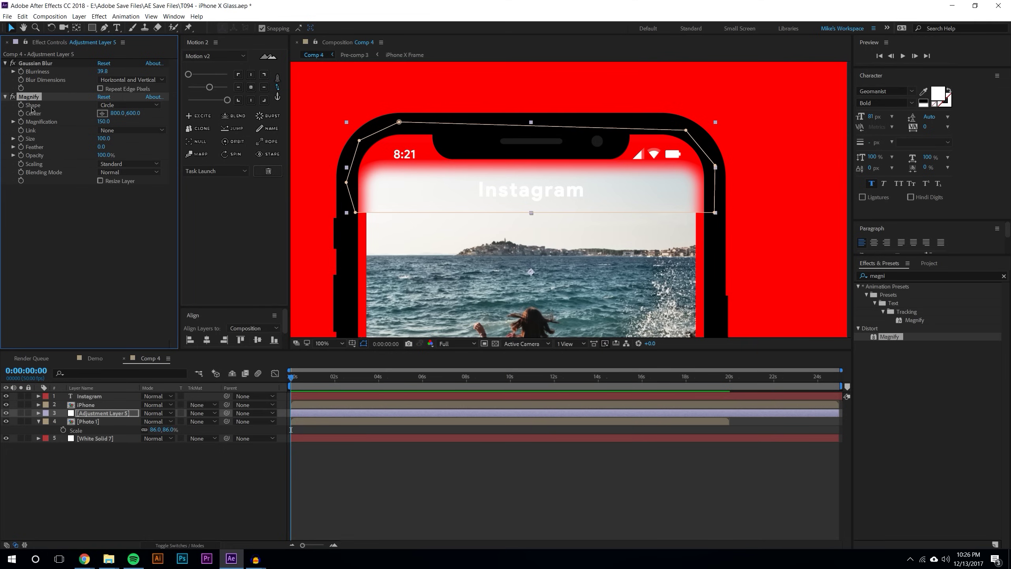
Set the Magnify effect's Size to 906 and its Magnification to 100
drag(104, 138, 522, 160)
drag(105, 122, 68, 130)
drag(56, 133, 12, 140)
click(552, 298)
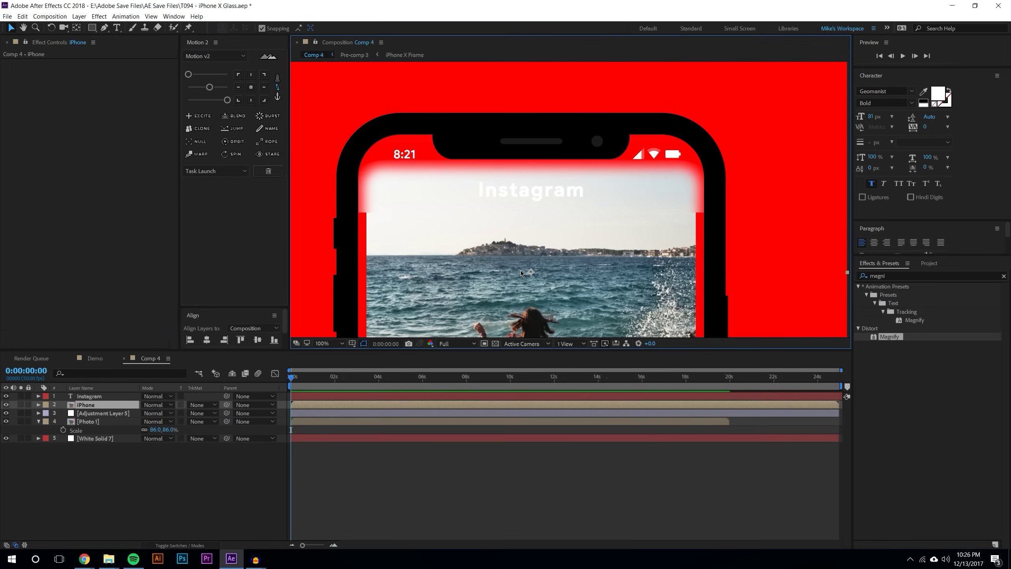
click(206, 480)
Try sliding Photo 1 vertically beneath the blurred header
click(103, 423)
drag(532, 335, 529, 311)
scroll(592, 217, down, 1)
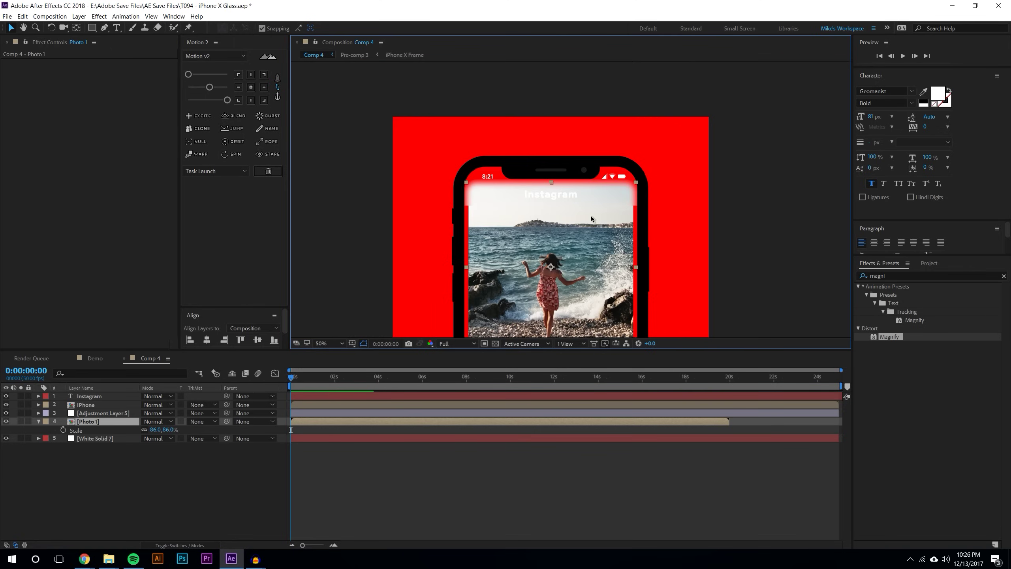
click(216, 470)
Turn off the red Fill effect on the White Solid 7 background layer
click(103, 440)
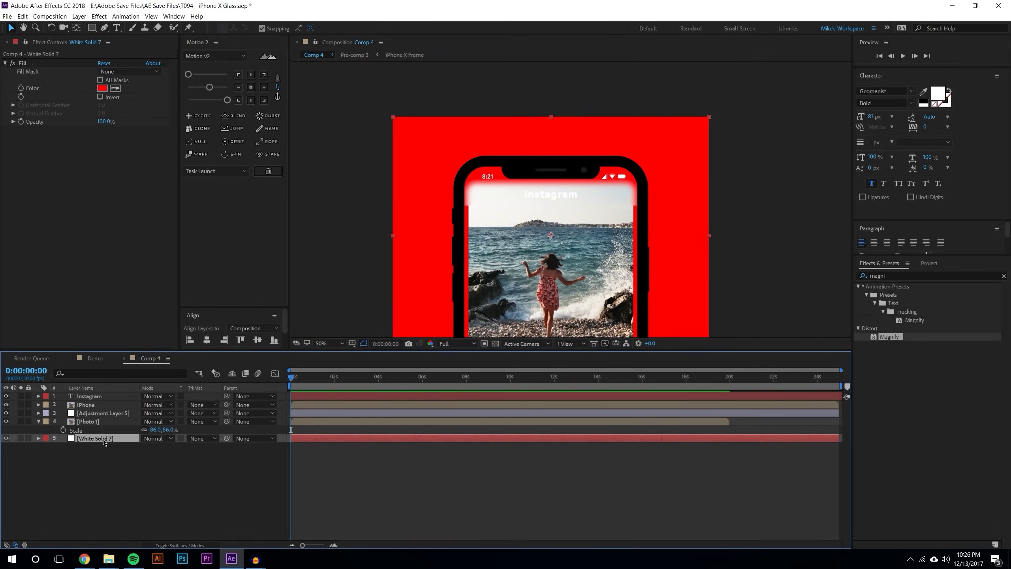
click(13, 64)
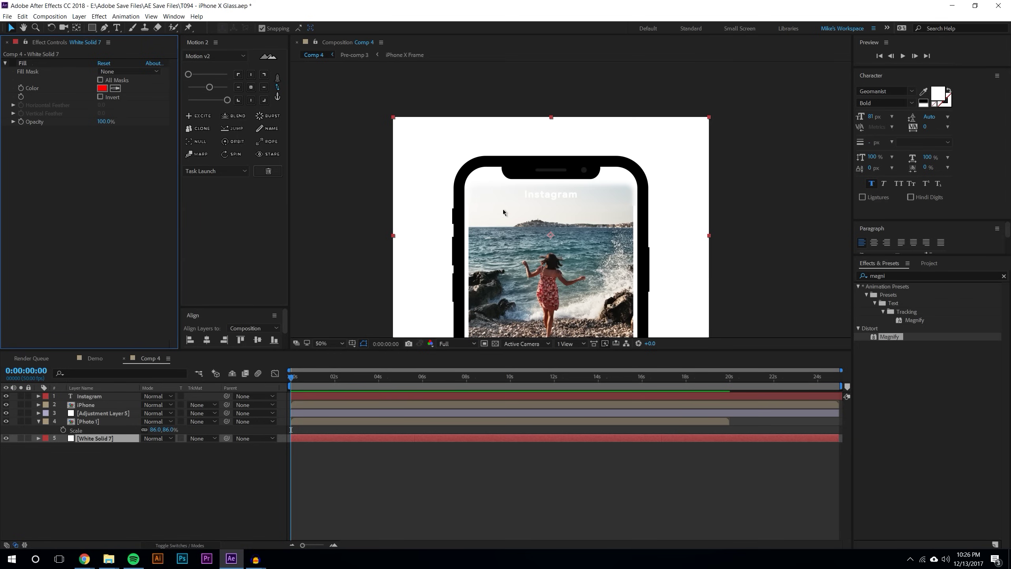
Move Photo 1 up so that its upper part passes behind the blurred header and phone frame
scroll(494, 211, up, 1)
scroll(543, 256, down, 1)
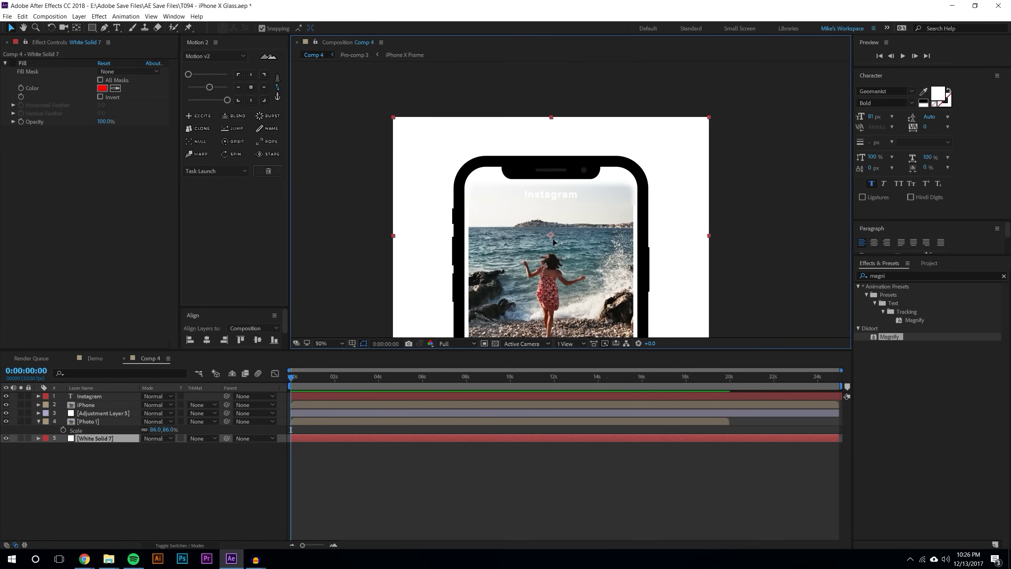
click(548, 270)
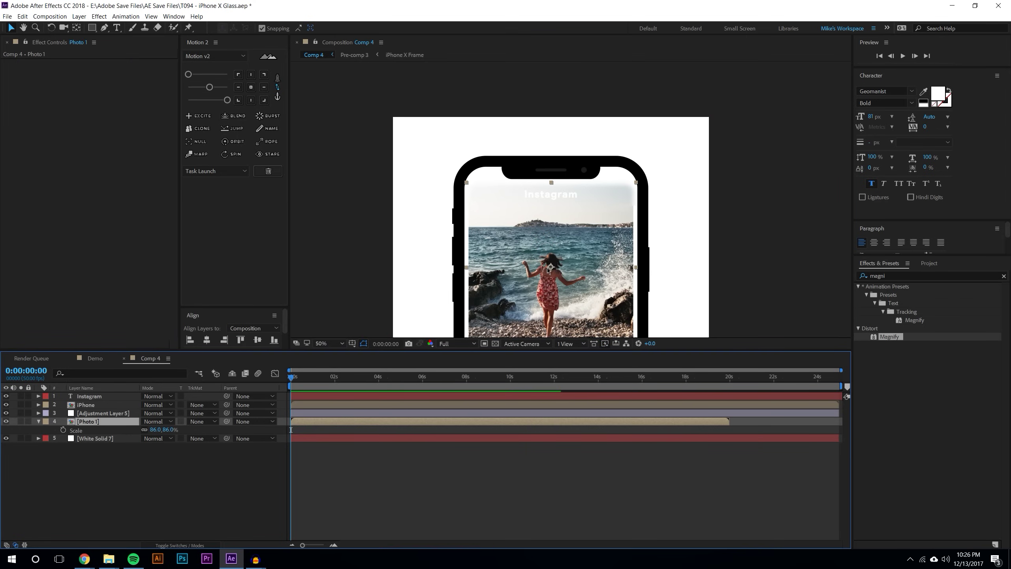
scroll(517, 212, up, 2)
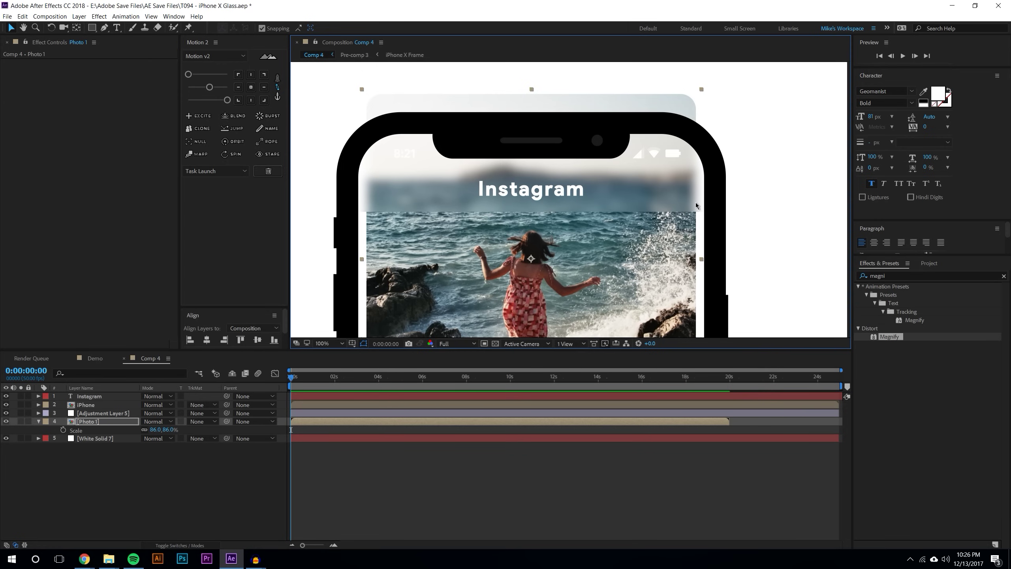
Raise the Magnification of the adjustment layer's Magnify effect to 101
click(104, 413)
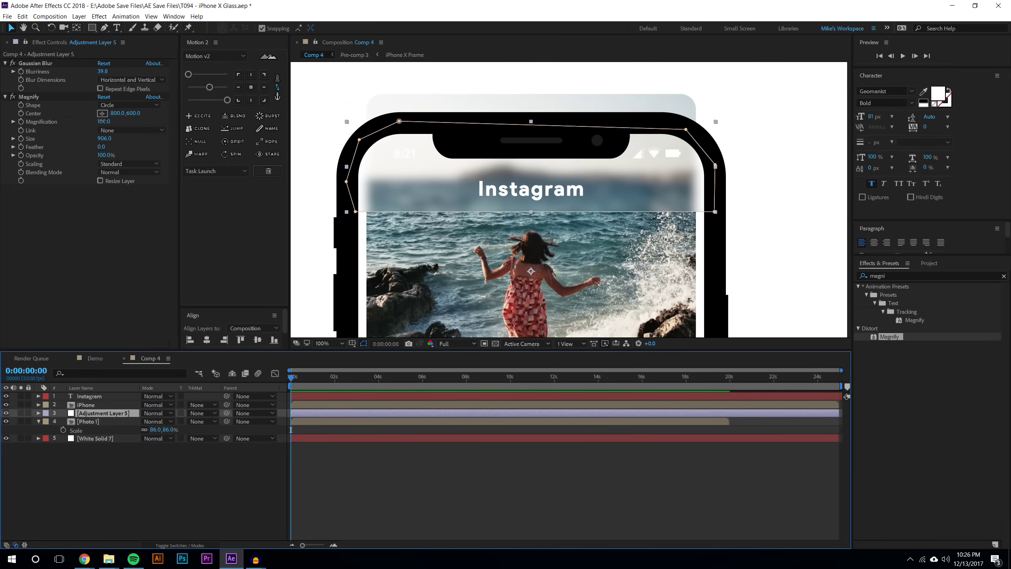
click(104, 122)
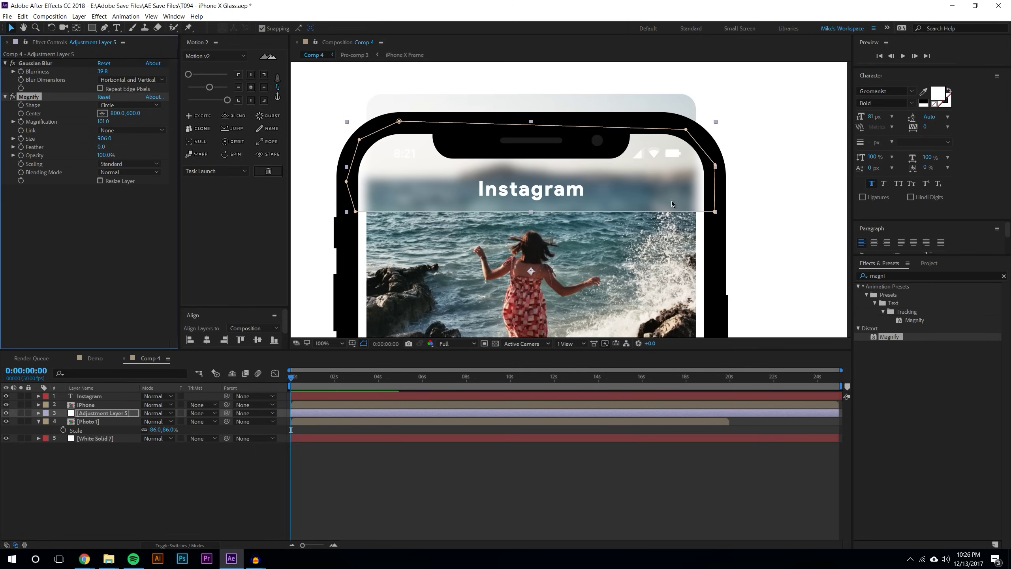
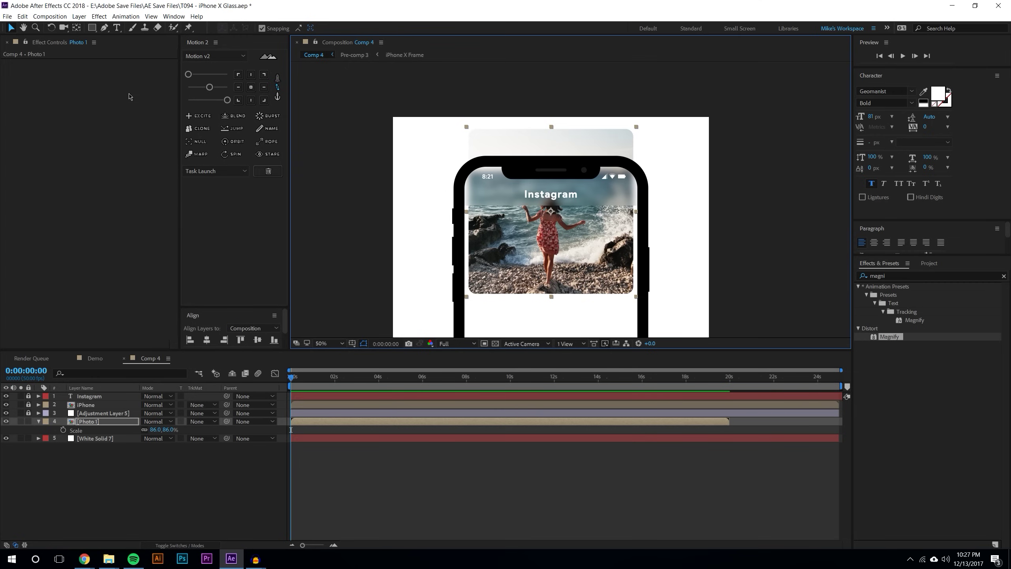
Draw a closed white Pen tool shape on a new layer that follows the phone frame and covers everything outside it
click(105, 30)
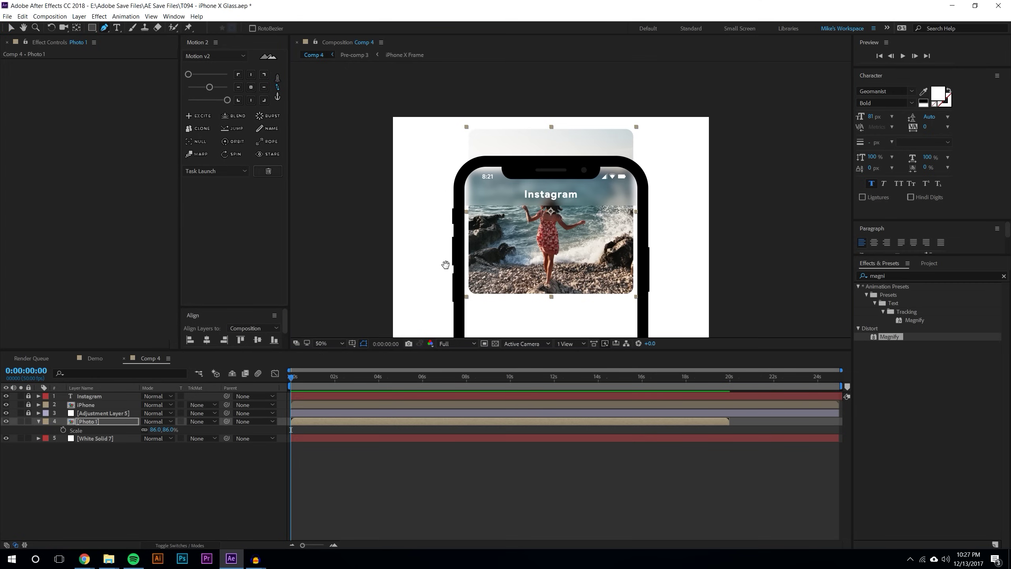
drag(444, 264, 436, 226)
click(452, 325)
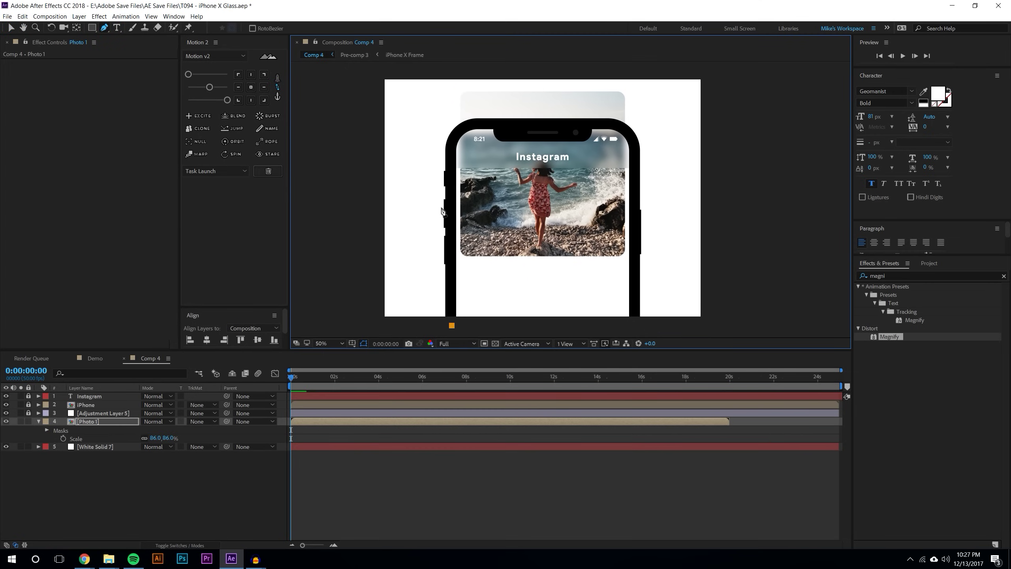
key(ctrl+z)
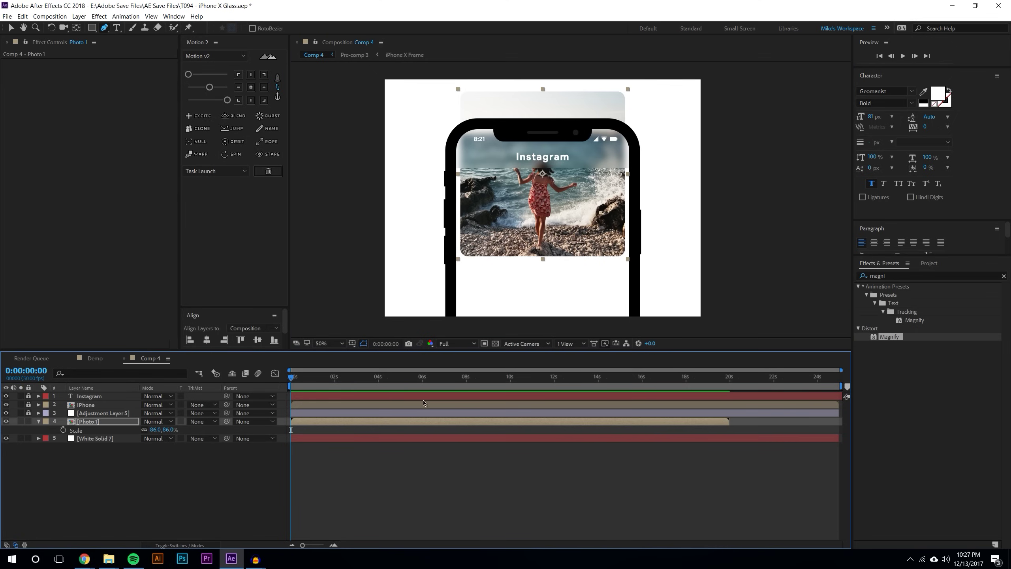
click(119, 472)
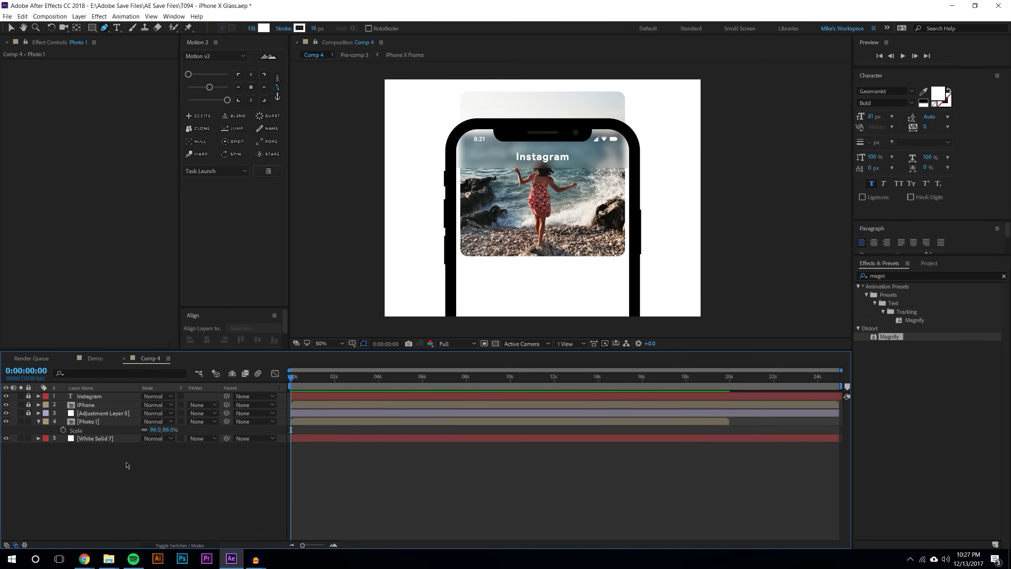
click(451, 329)
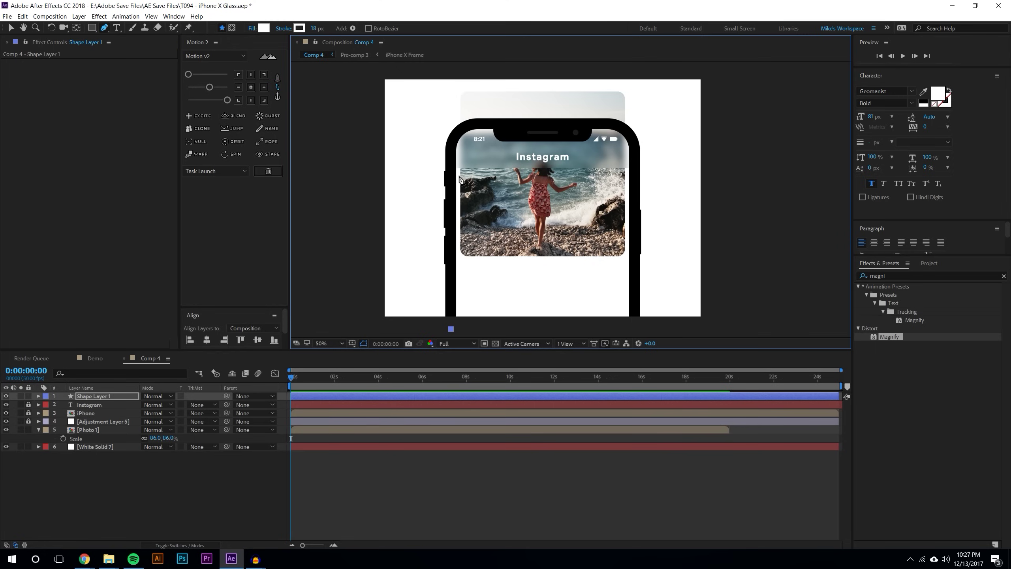
click(451, 153)
click(460, 130)
click(496, 122)
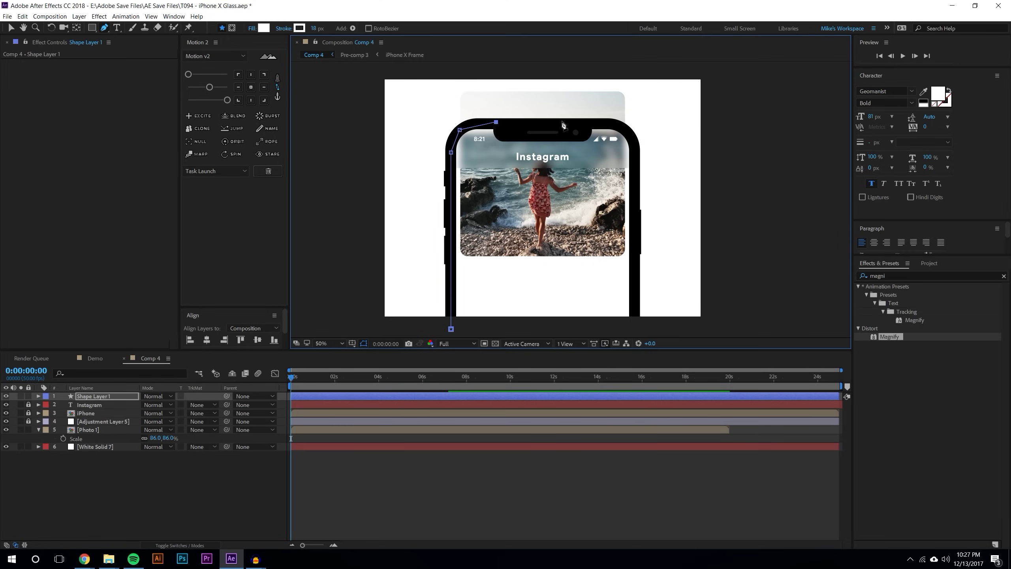
click(608, 125)
click(625, 130)
click(635, 147)
click(636, 323)
click(709, 323)
click(709, 66)
click(379, 66)
click(379, 327)
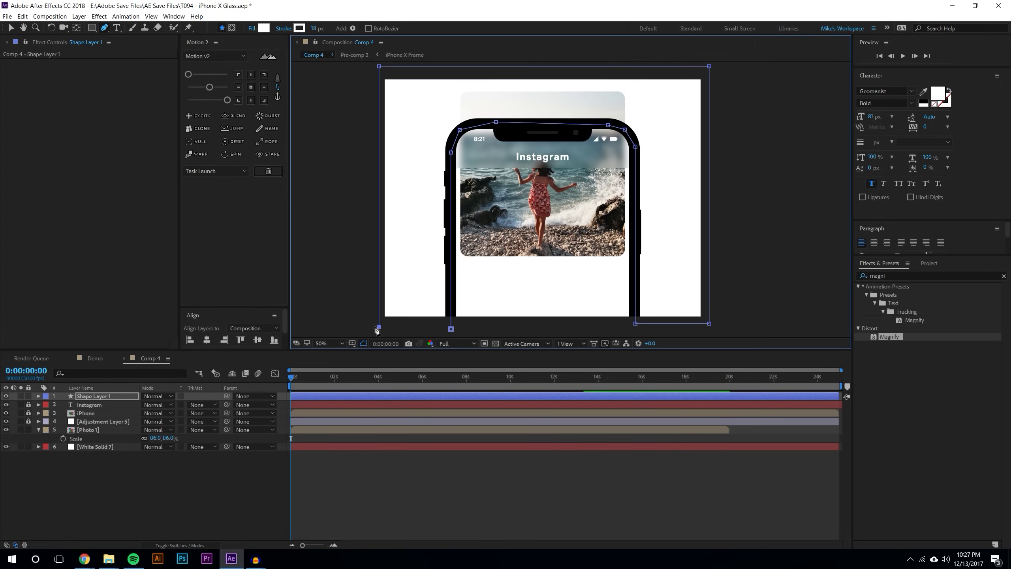
click(451, 329)
click(115, 502)
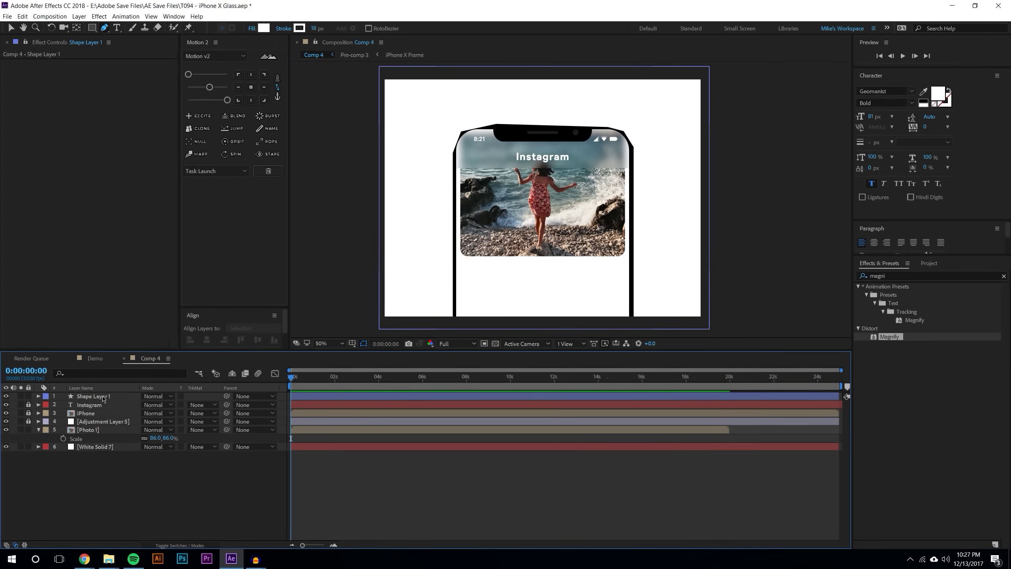
Move Shape Layer 1 directly beneath the iPhone layer, above Adjustment Layer 5
drag(103, 399, 106, 420)
click(101, 488)
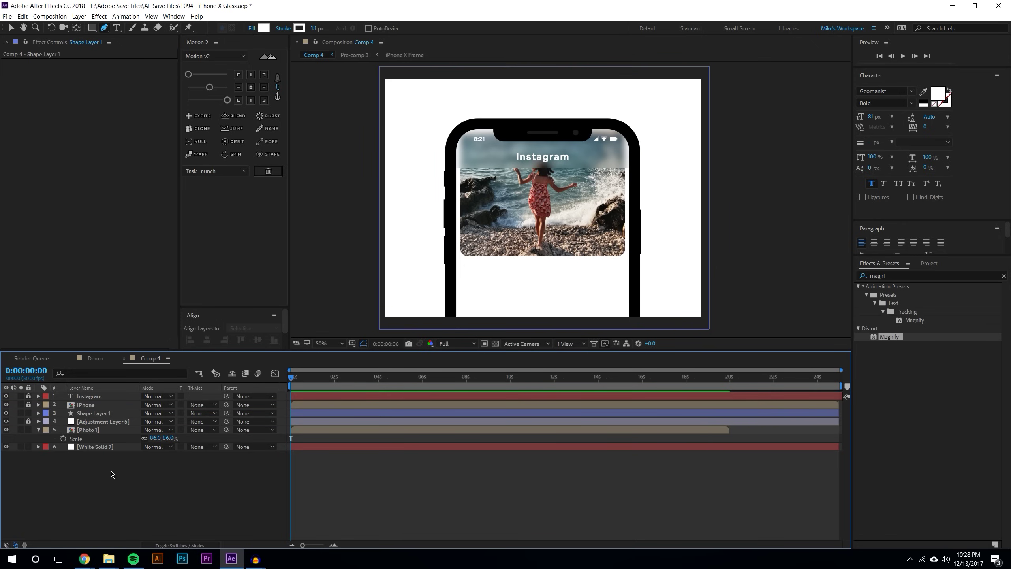
click(105, 413)
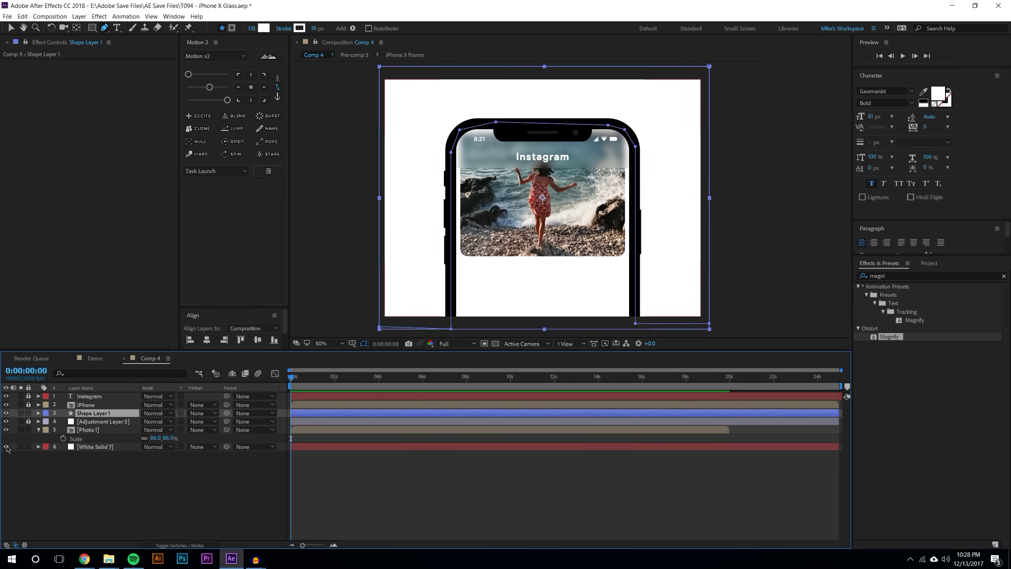
Check the area covered outside the phone by temporarily enabling the red Fill effect on White Solid 7
click(6, 446)
click(6, 446)
click(92, 447)
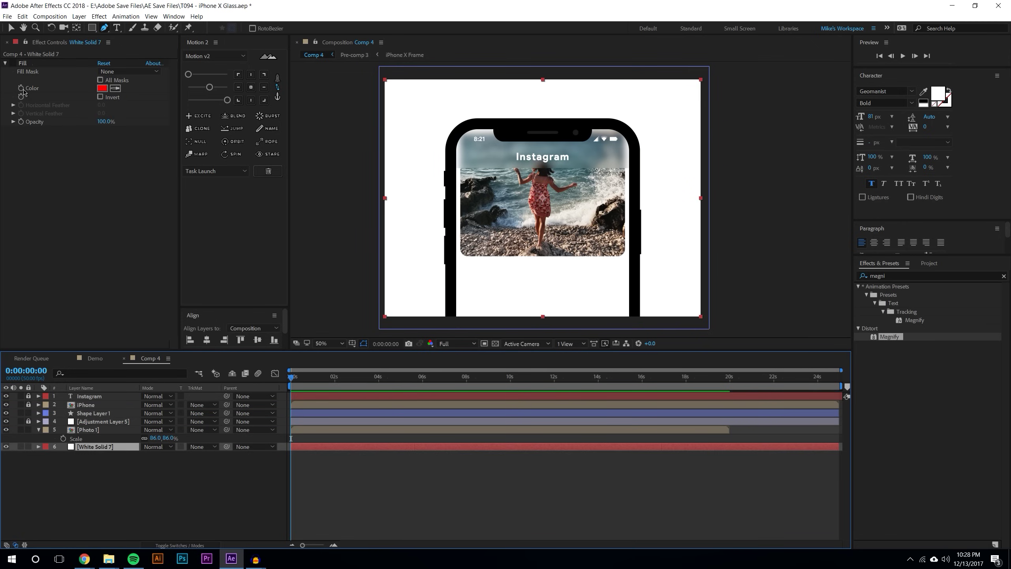
click(13, 63)
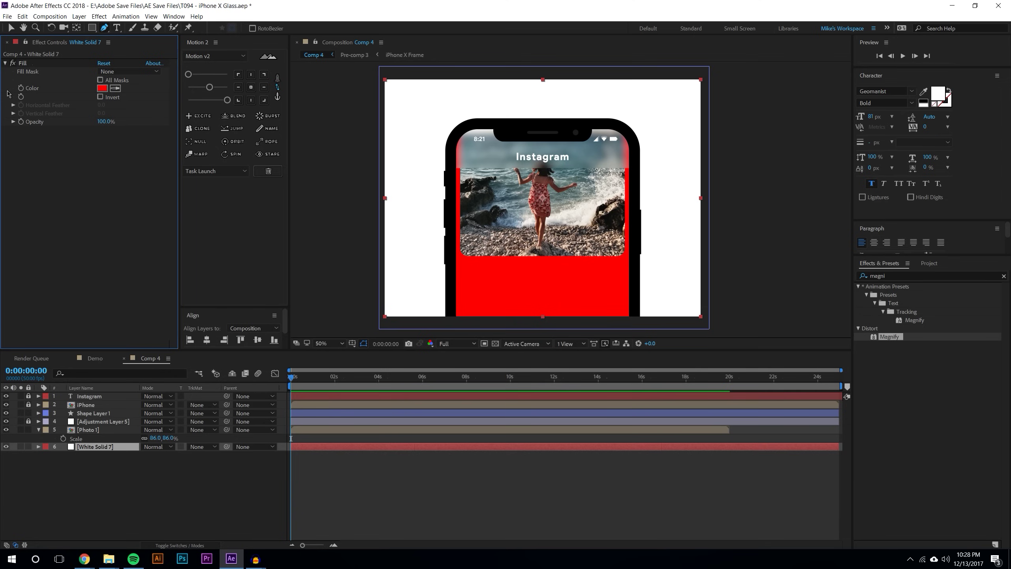
click(18, 63)
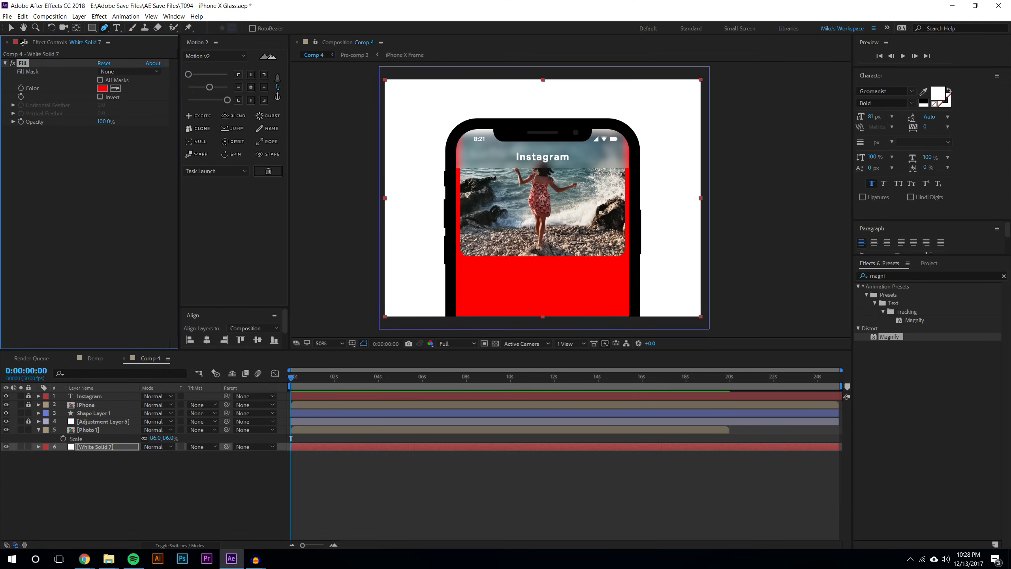
click(12, 63)
click(149, 518)
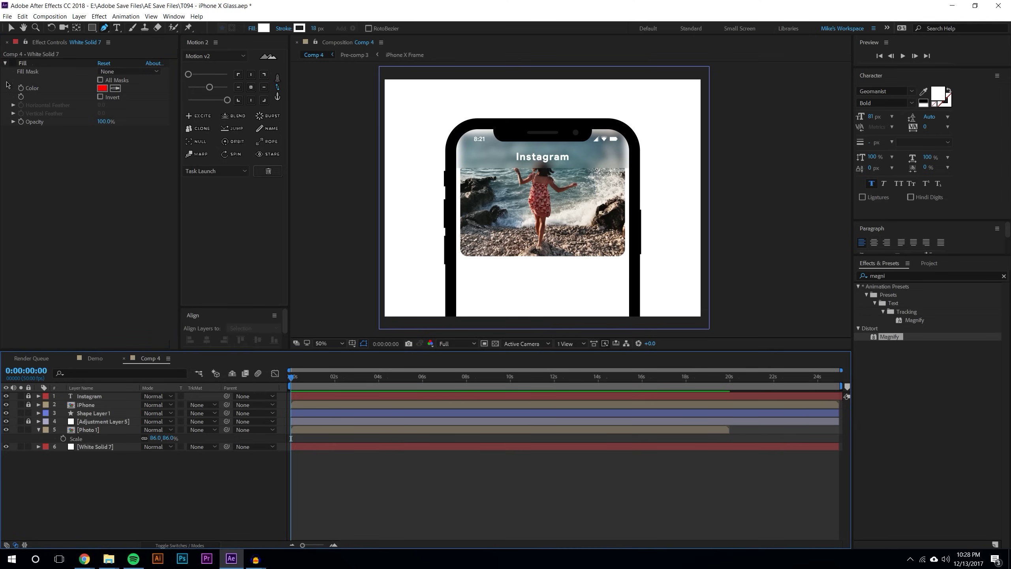
Lock Shape Layer 1, which hides the area outside the phone frame
click(11, 28)
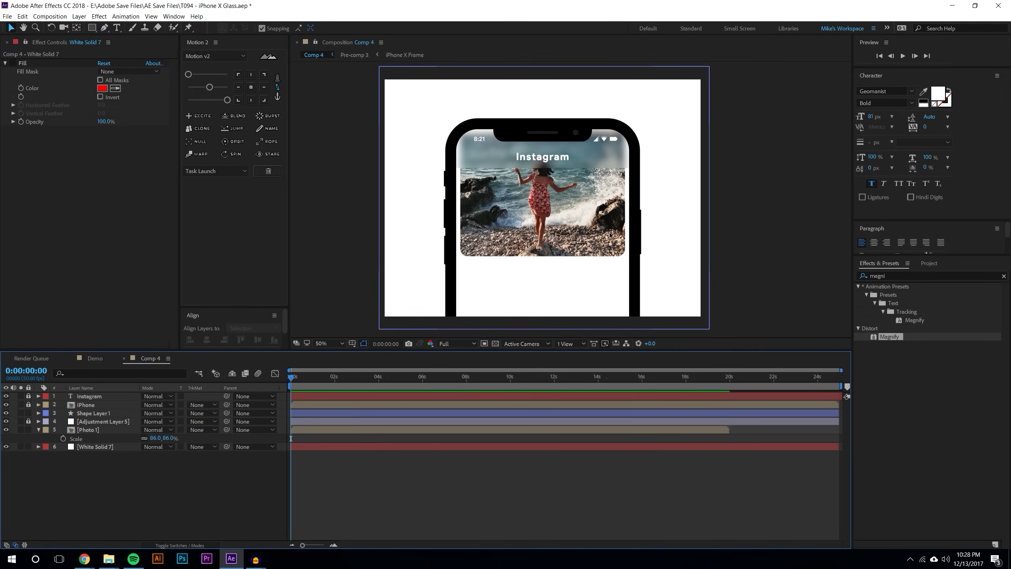
scroll(611, 236, up, 2)
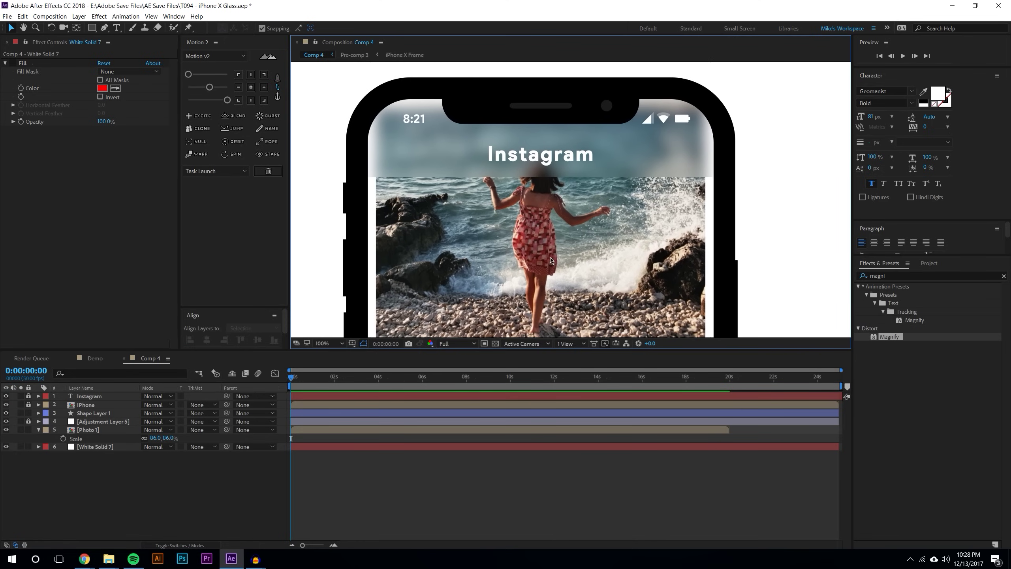
click(95, 413)
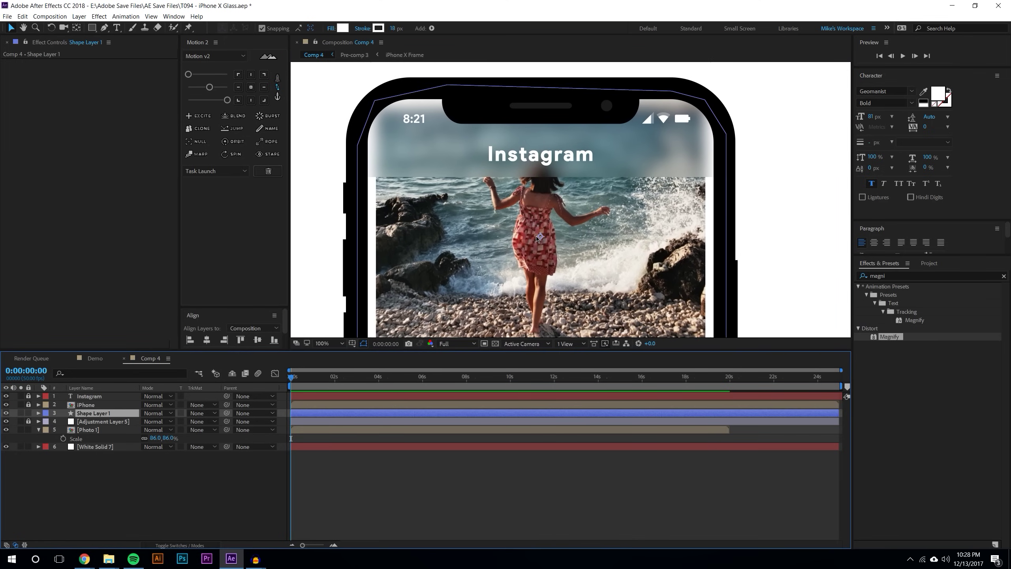
click(82, 503)
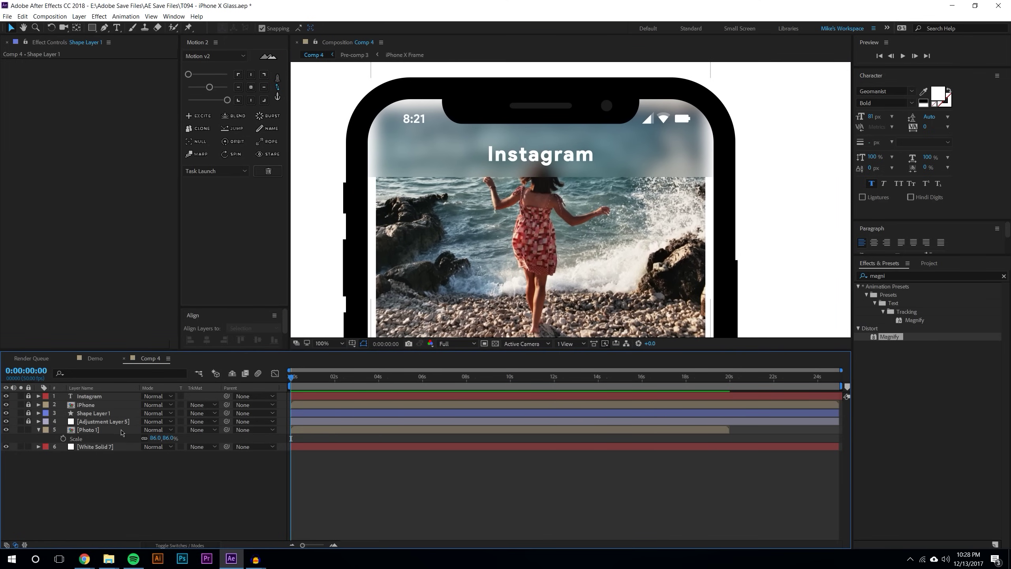
Move Photo 1 further up so that the woman's head passes behind the blurred header
click(506, 220)
drag(532, 190, 548, 155)
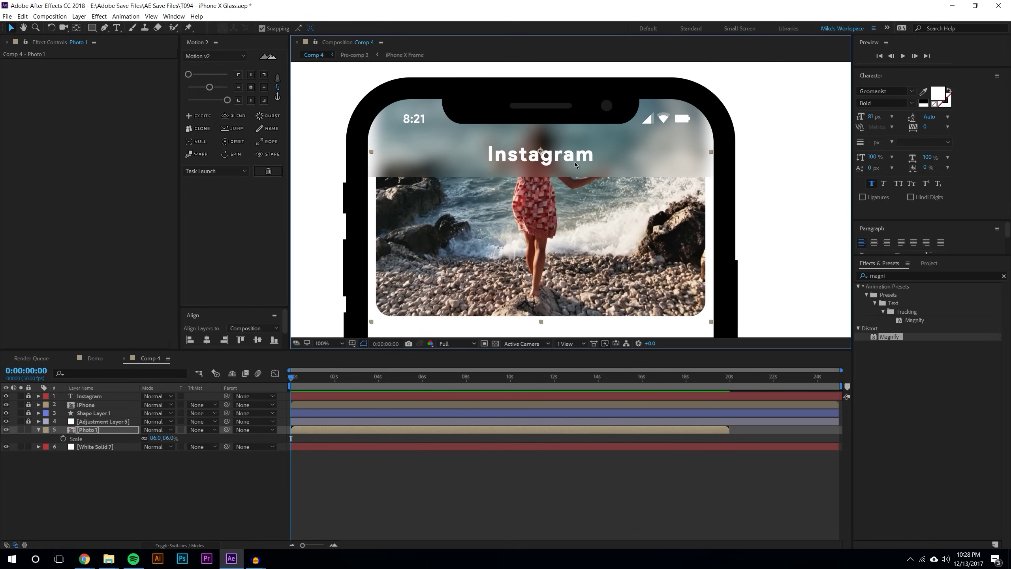
scroll(575, 161, up, 1)
scroll(610, 241, down, 1)
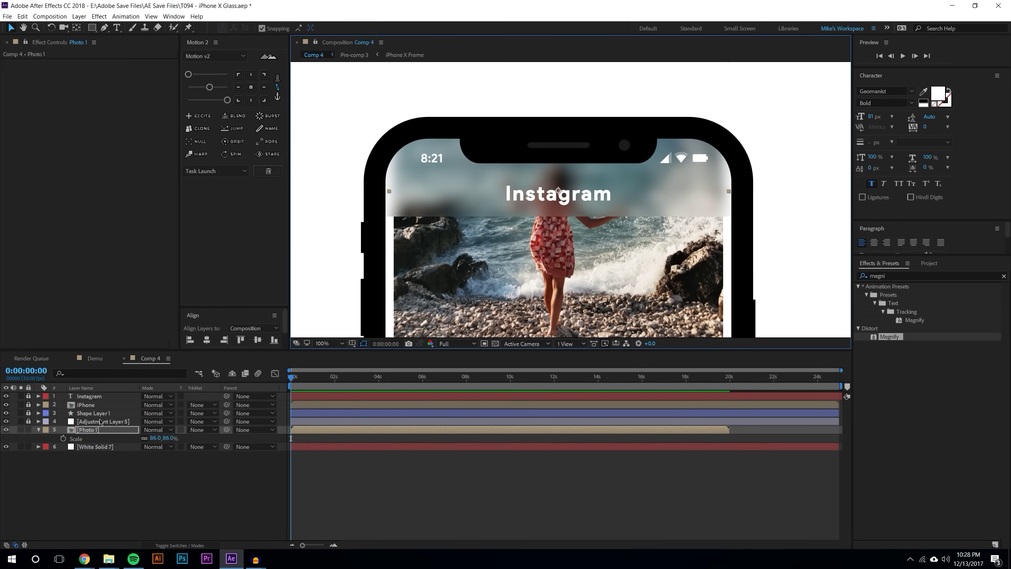
Draw a closed white Pen tool shape on a new layer over the blurred header, with its corners inside the phone frame
click(104, 27)
key(period)
scroll(385, 217, down, 4)
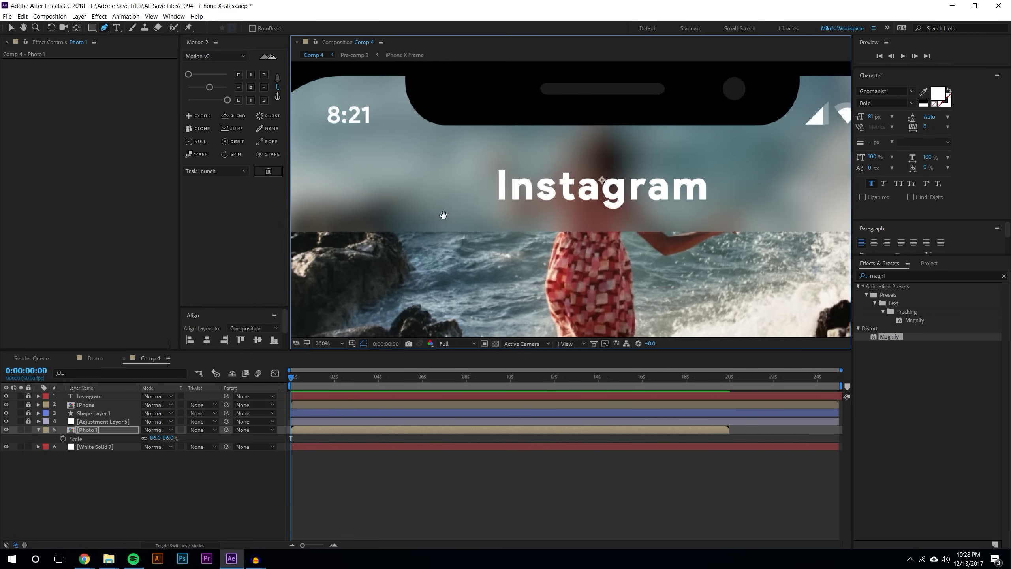
click(414, 217)
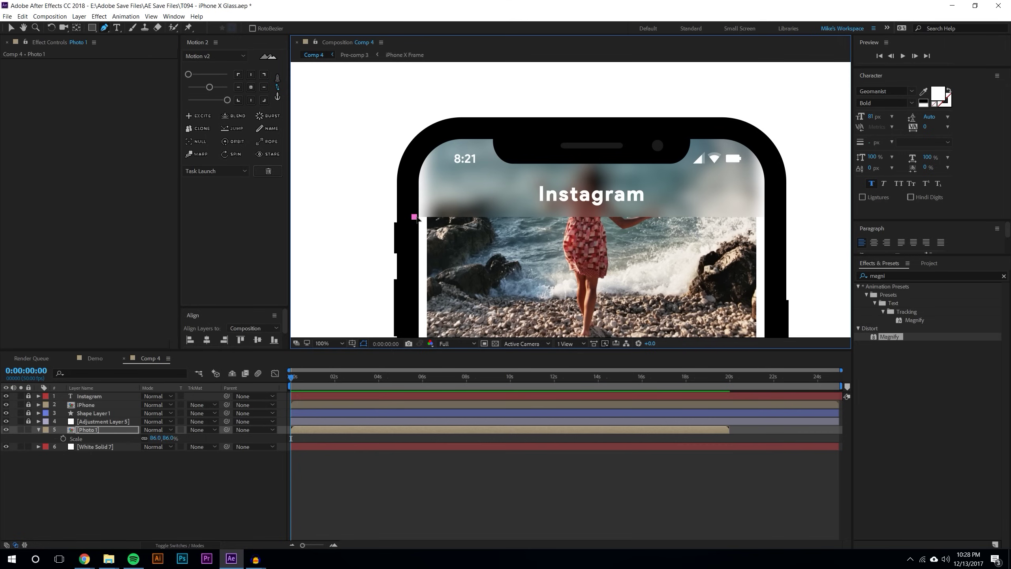
key(ctrl+z)
click(148, 524)
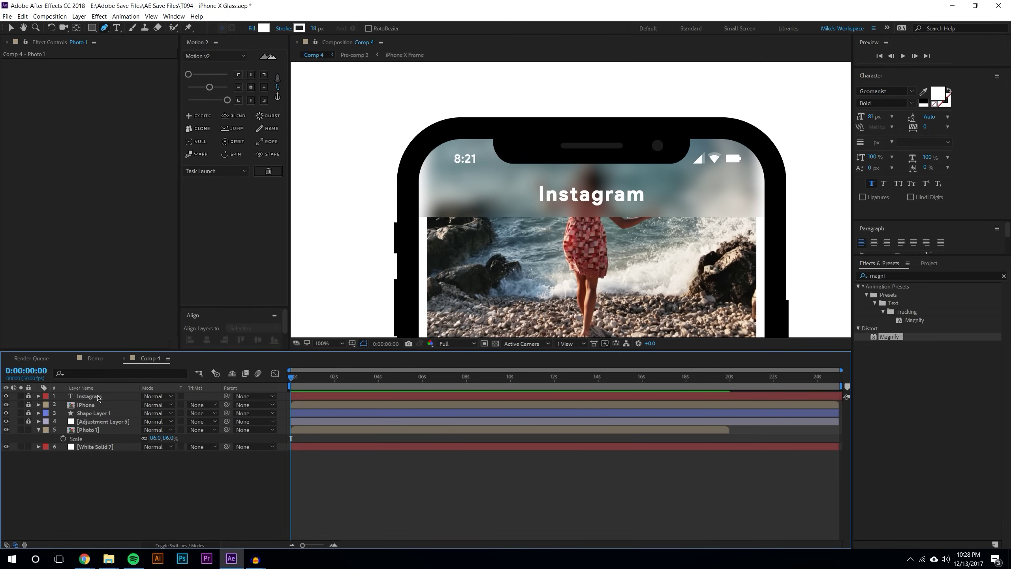
click(415, 217)
click(771, 217)
click(773, 159)
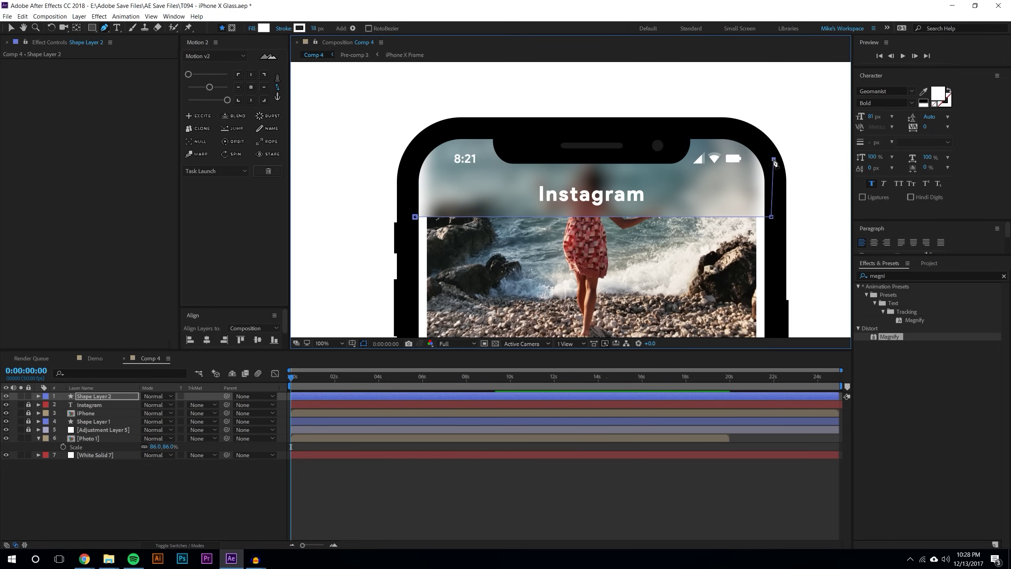
click(733, 130)
click(456, 128)
click(417, 151)
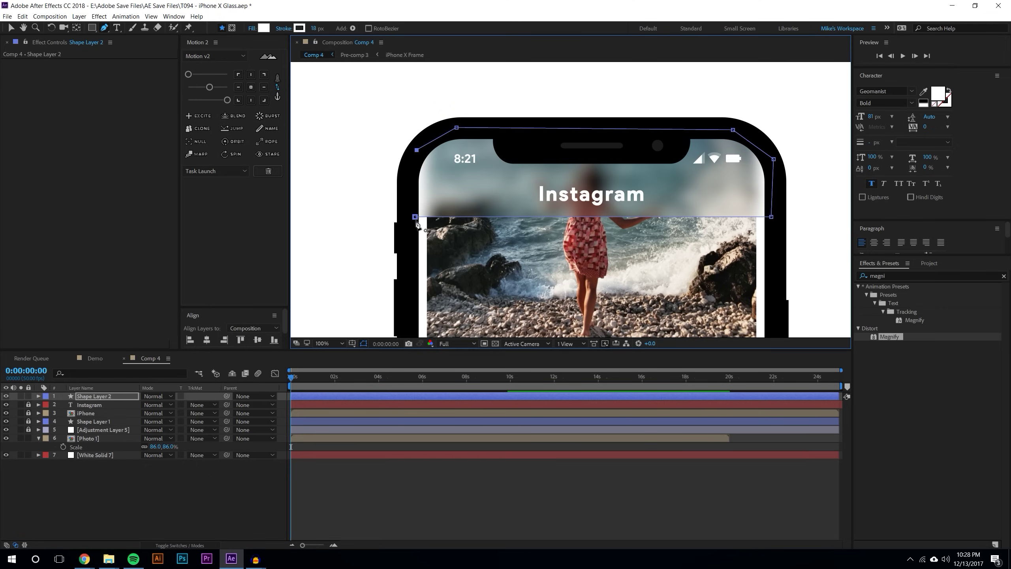
click(415, 217)
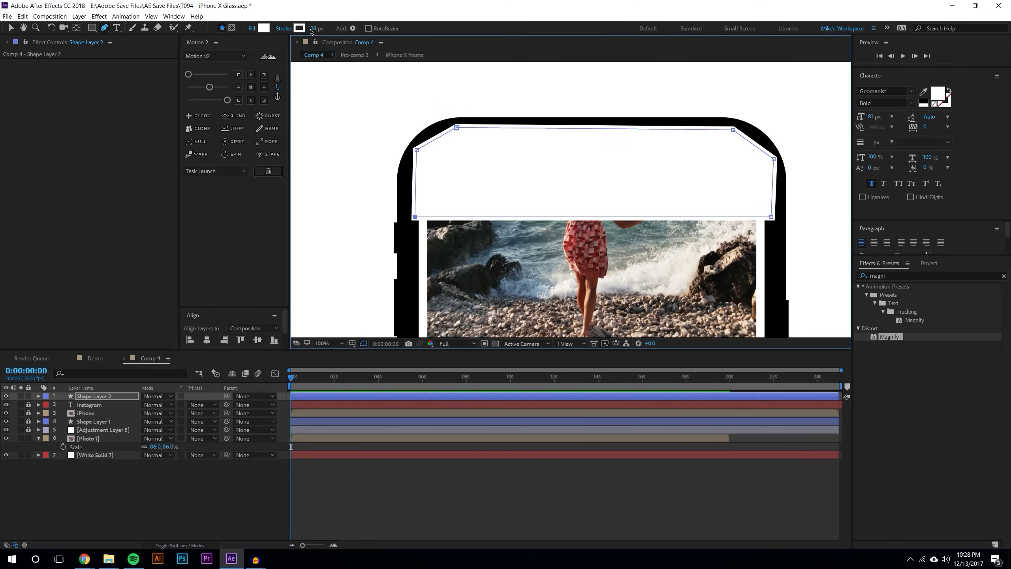
Set the header shape's stroke width to 0 px and place its layer between Shape Layer 1 and Adjustment Layer 5
drag(314, 28, 184, 33)
drag(92, 395, 94, 425)
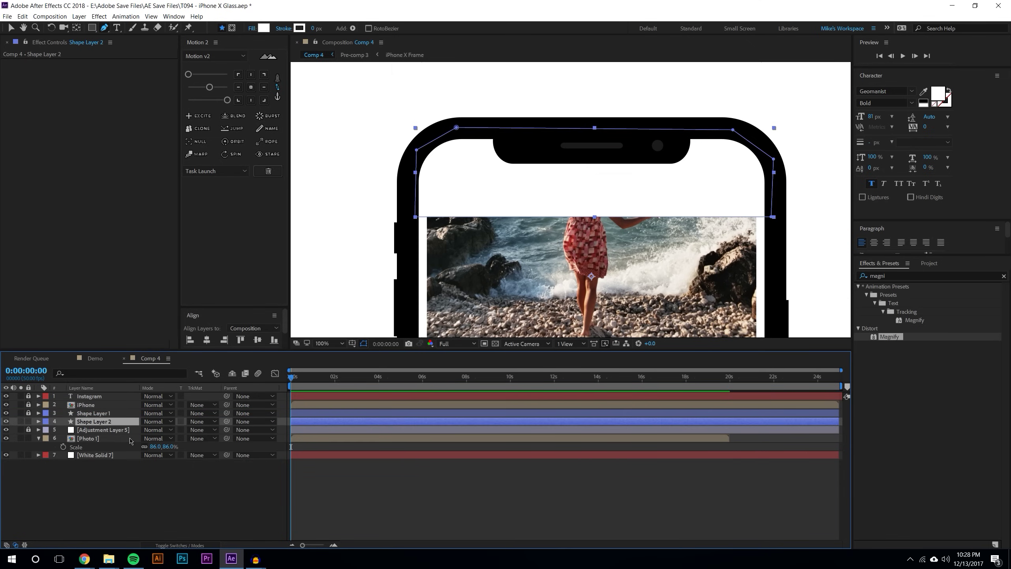
Lower the opacity of the white header shape to 21%
key(t)
drag(145, 429, 108, 437)
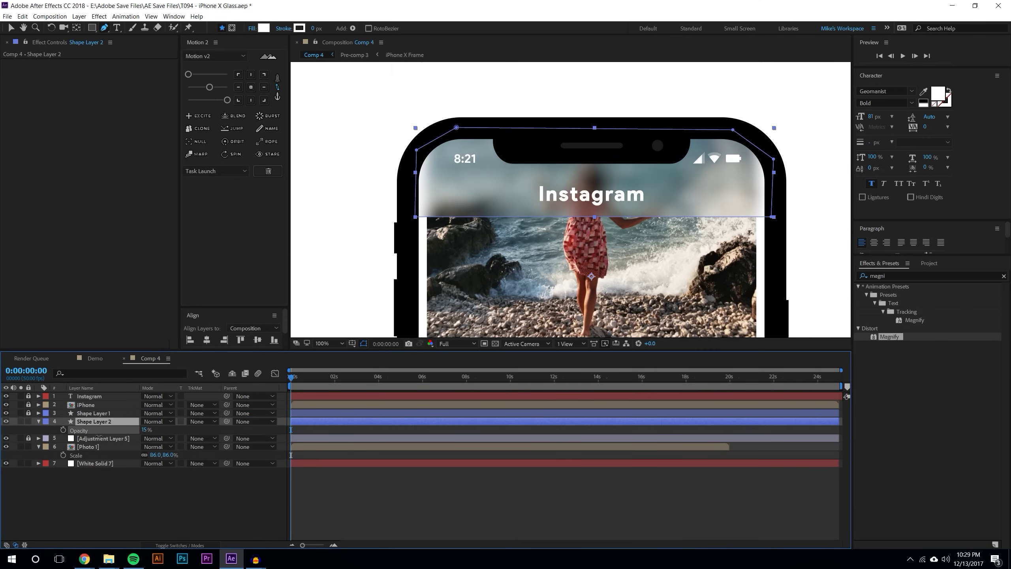
key(Return)
click(134, 515)
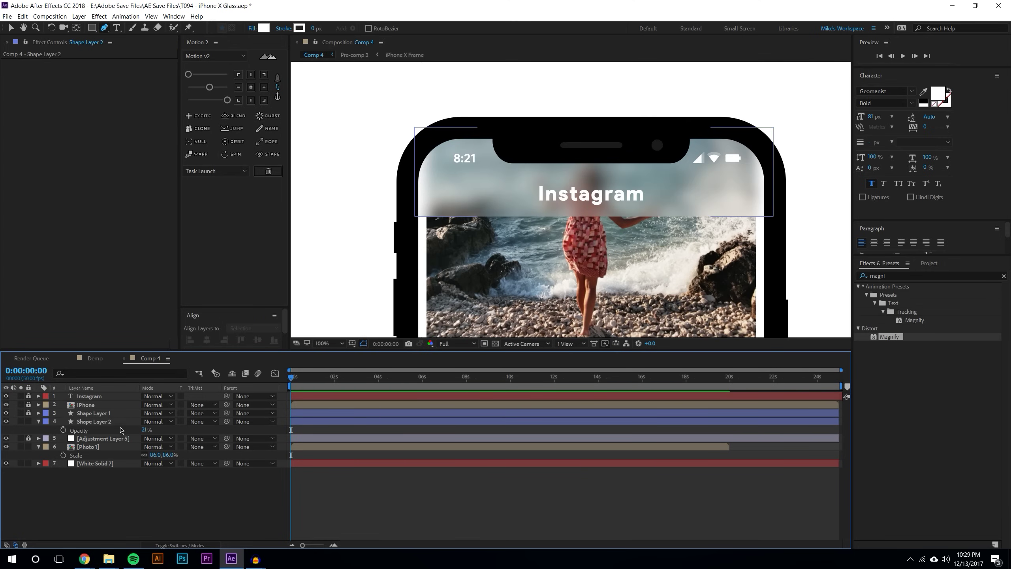
Change the fill color of the header shape on Shape Layer 2 to black
click(108, 423)
click(266, 30)
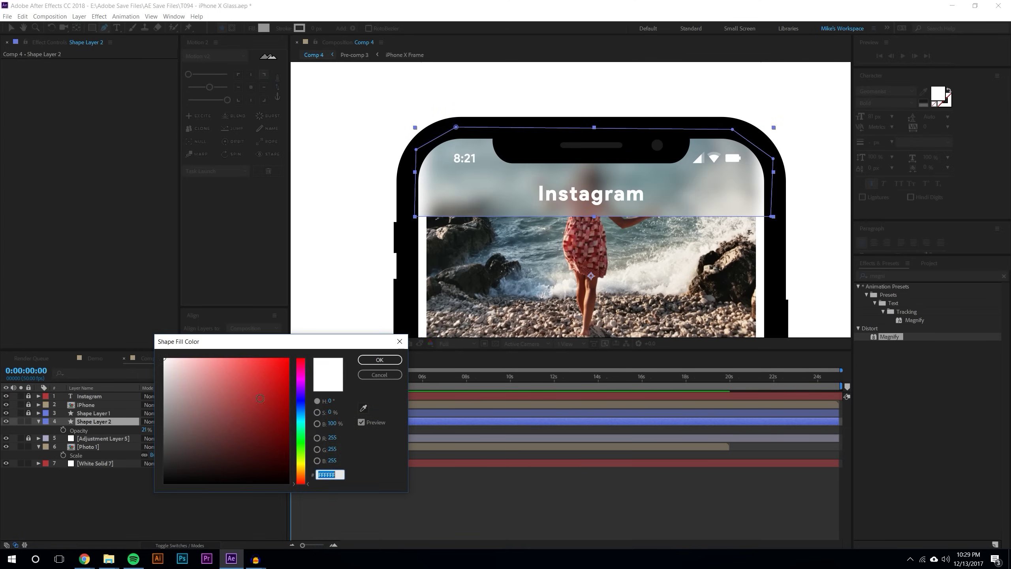
drag(179, 458, 138, 485)
click(391, 362)
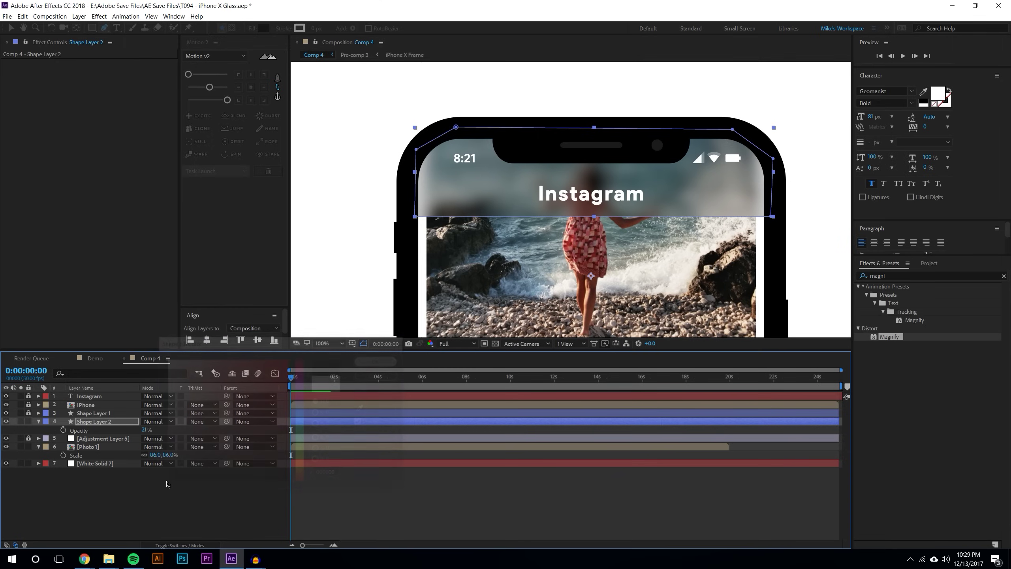
Raise the opacity of the black header shape to 68%
drag(144, 429, 158, 425)
click(153, 506)
scroll(605, 206, down, 1)
scroll(652, 207, up, 1)
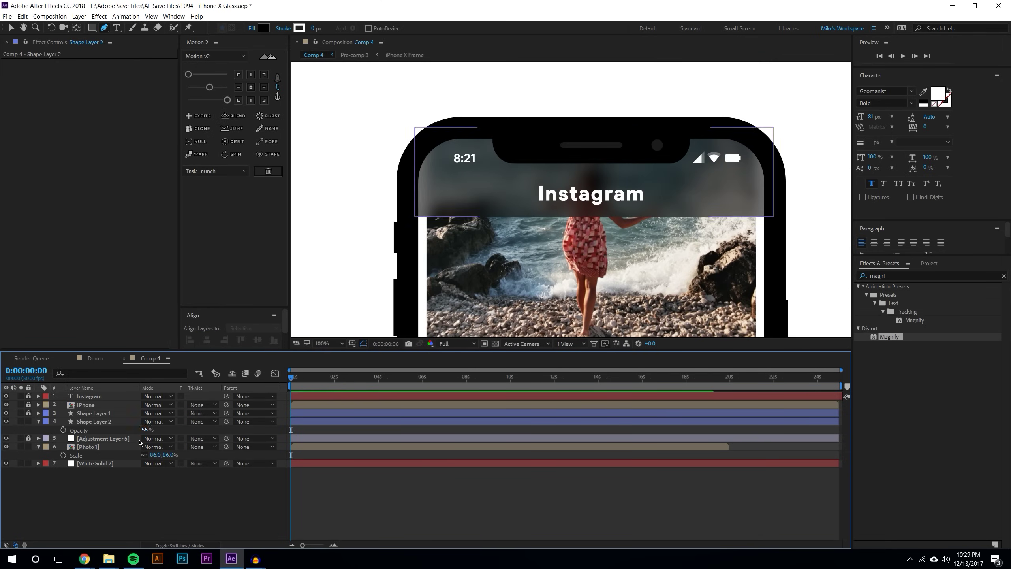
drag(145, 429, 149, 428)
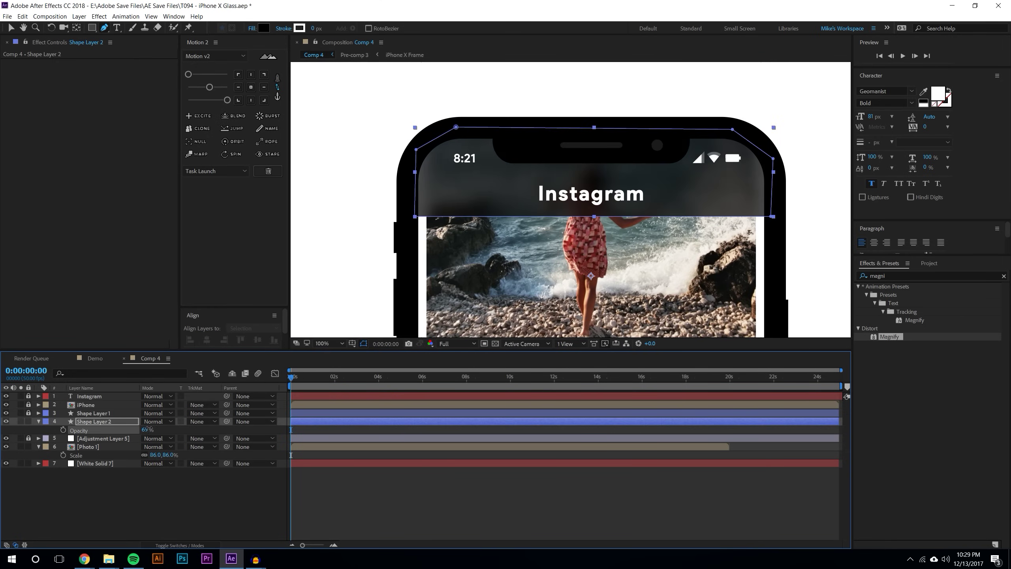
key(v)
key(F2)
Set the opacity of the header shape on Shape Layer 2 to 100%
key(period)
key(period)
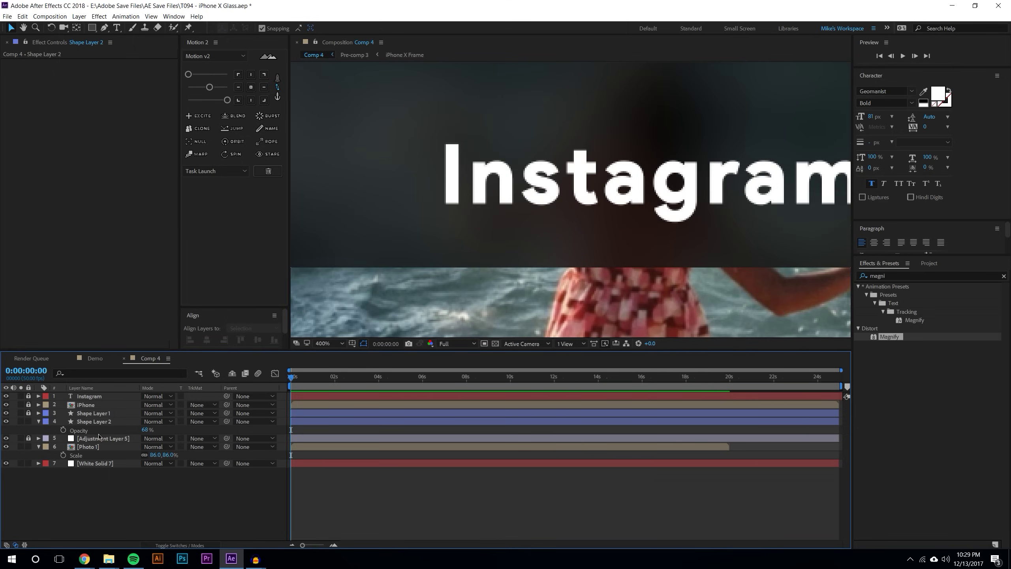
click(95, 421)
key(comma)
key(comma)
click(145, 430)
text(100)
key(Return)
click(203, 487)
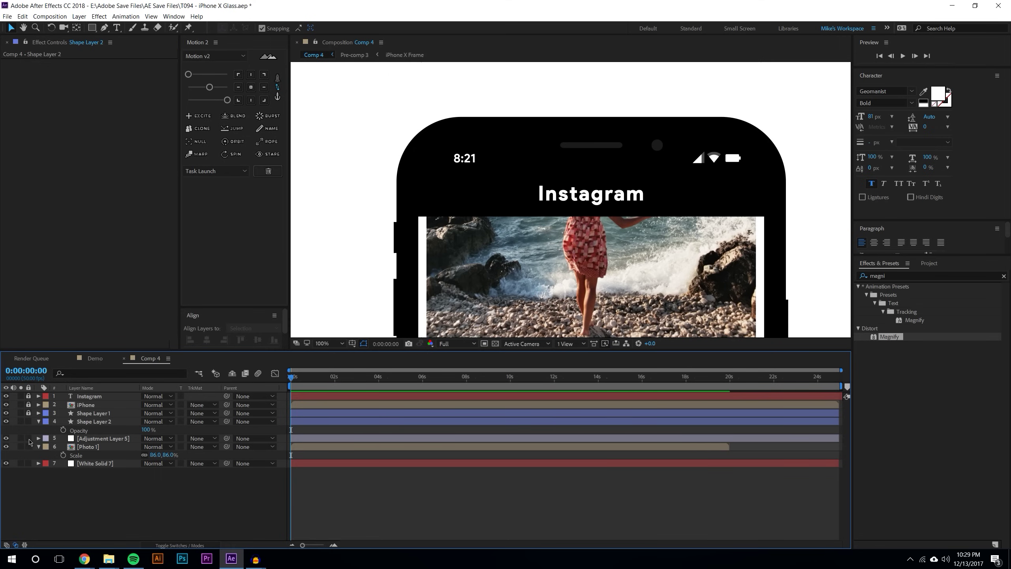
Delete the mask from Adjustment Layer 5 so its effects cover the full layer
click(129, 438)
key(m)
click(86, 448)
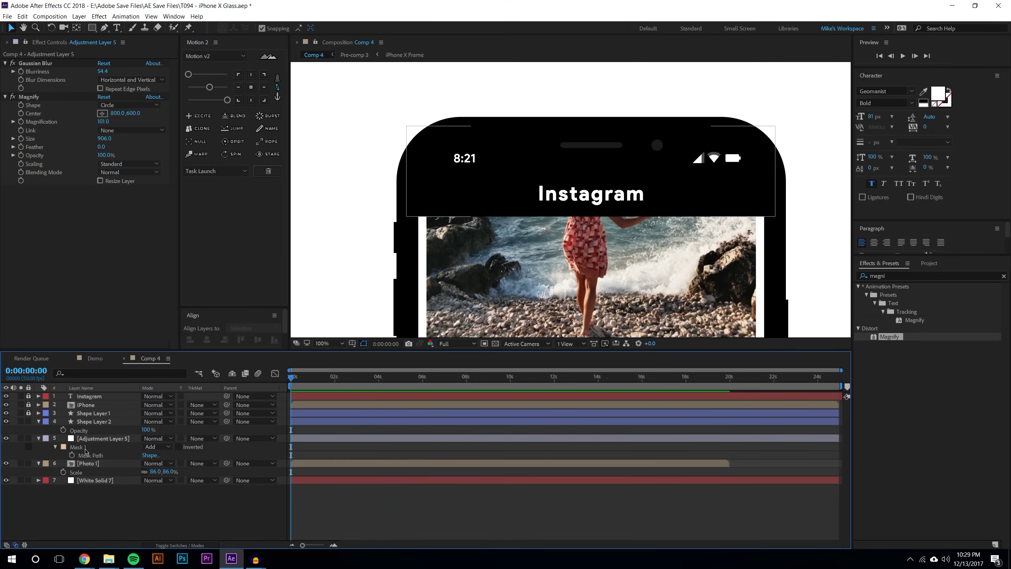
key(Delete)
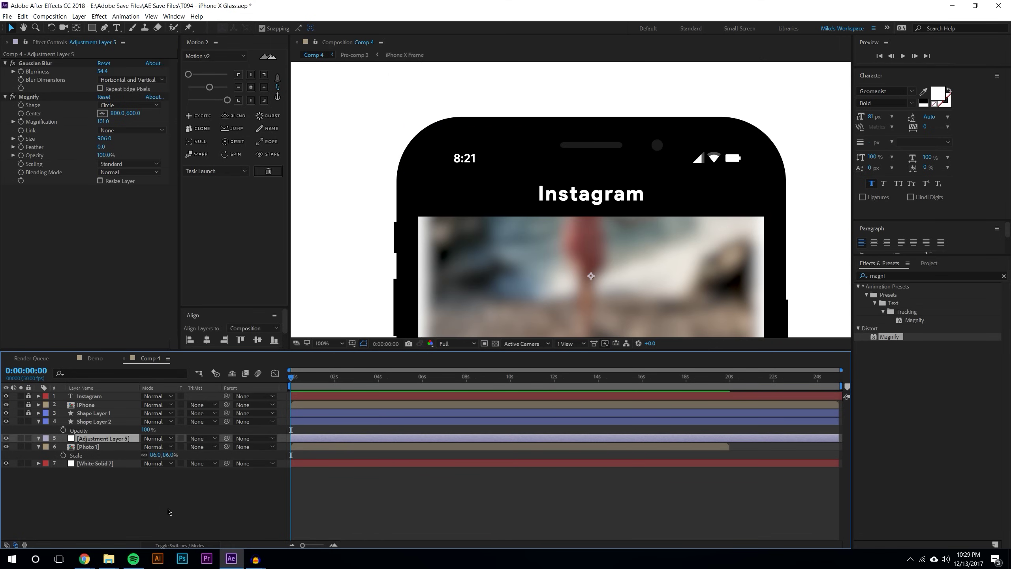
Set the track matte of Adjustment Layer 5 to Alpha Matte "Shape Layer 2"
click(101, 422)
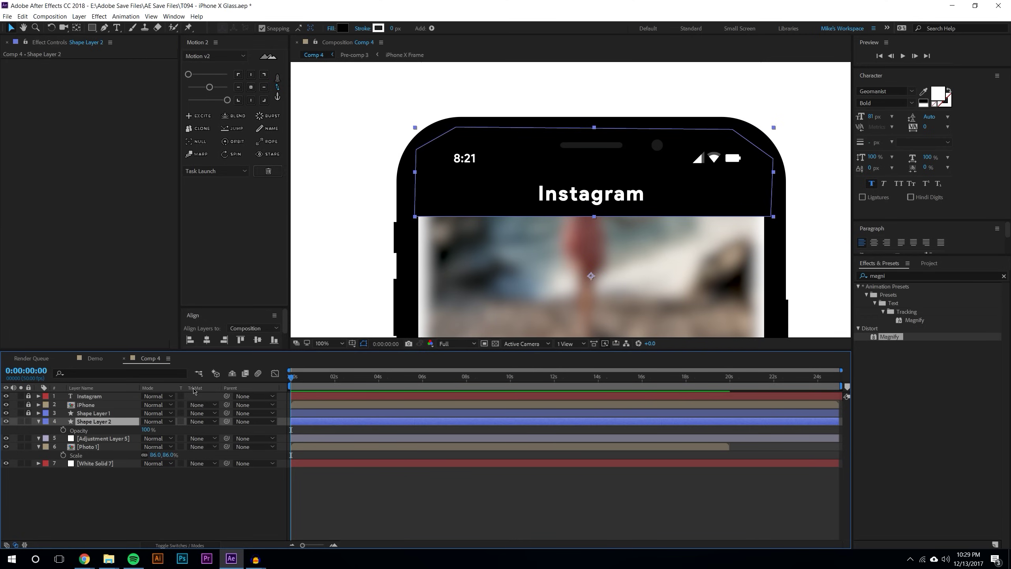
click(196, 446)
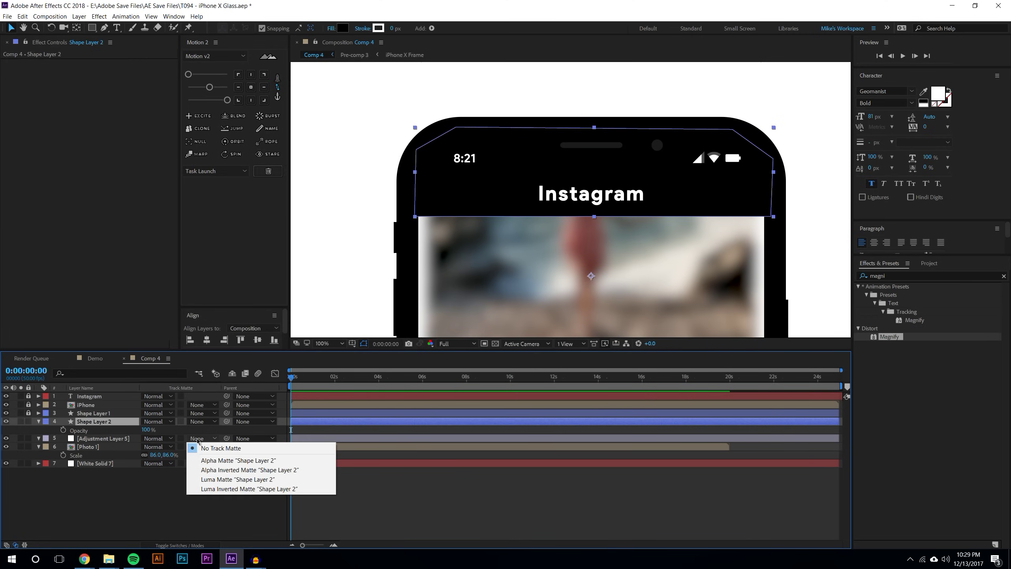
click(219, 460)
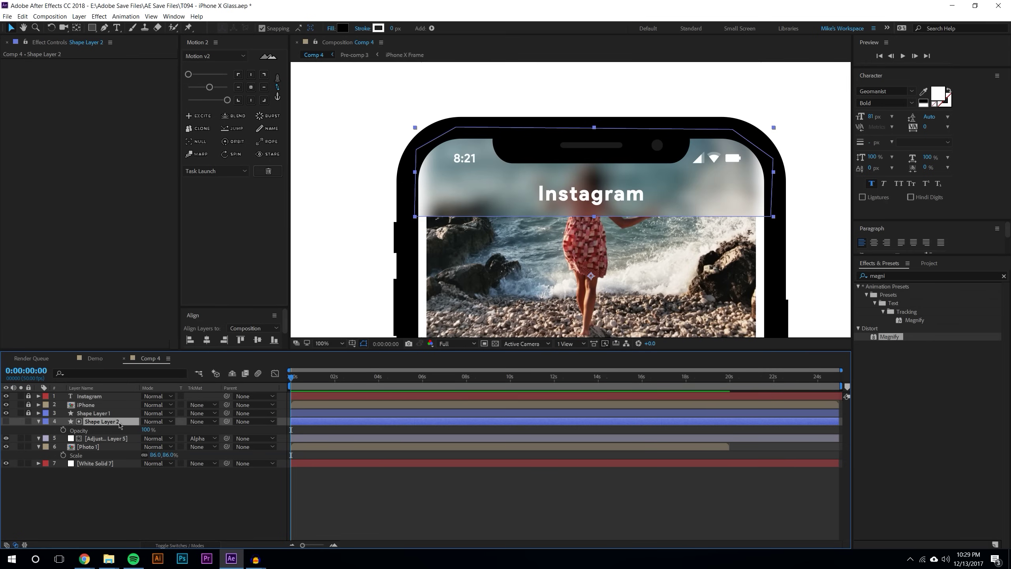
Try showing the matte layer Shape Layer 2 as a header tint, lowering its opacity to 68% and to 49%
click(6, 422)
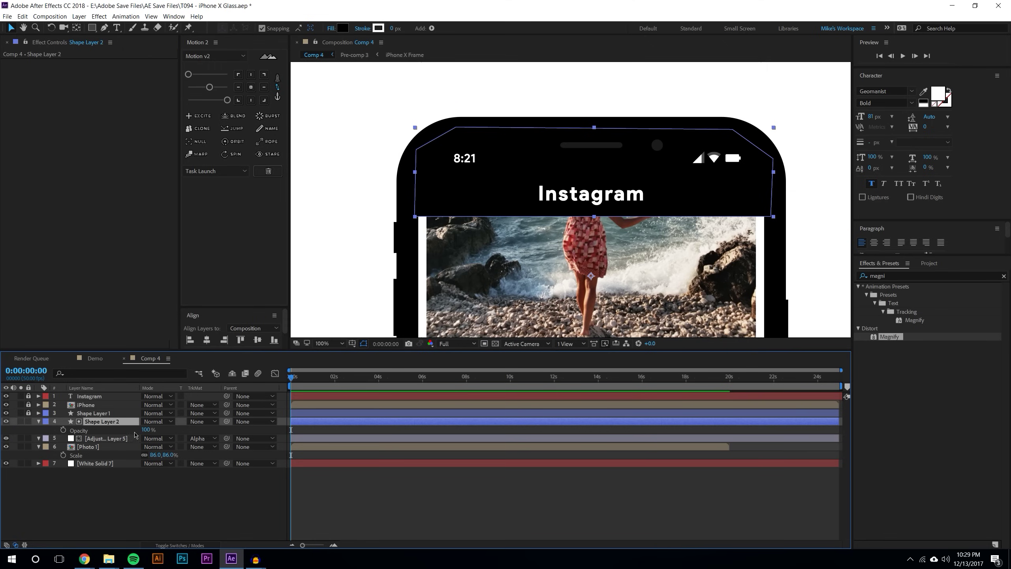
drag(146, 429, 133, 434)
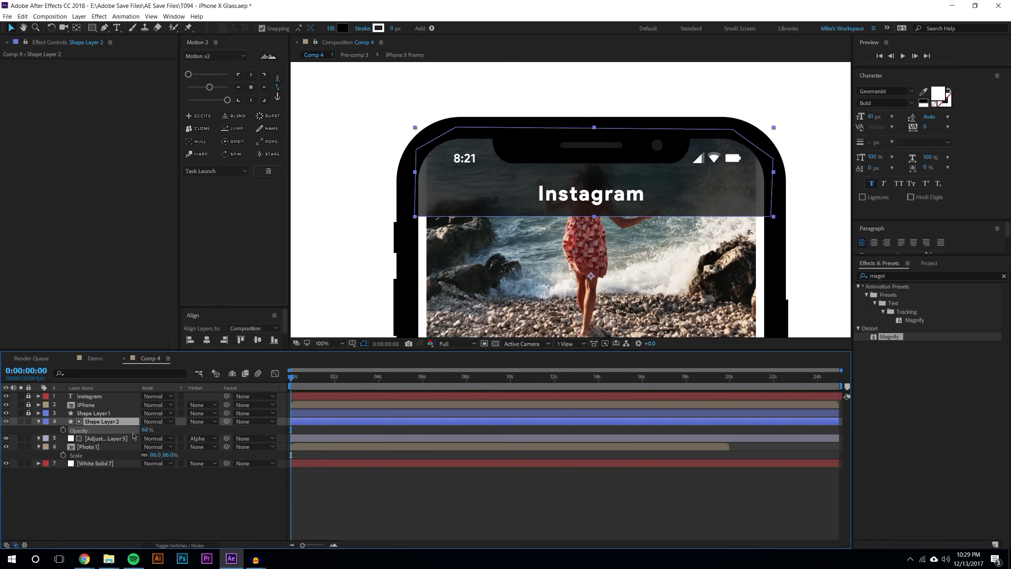
click(120, 438)
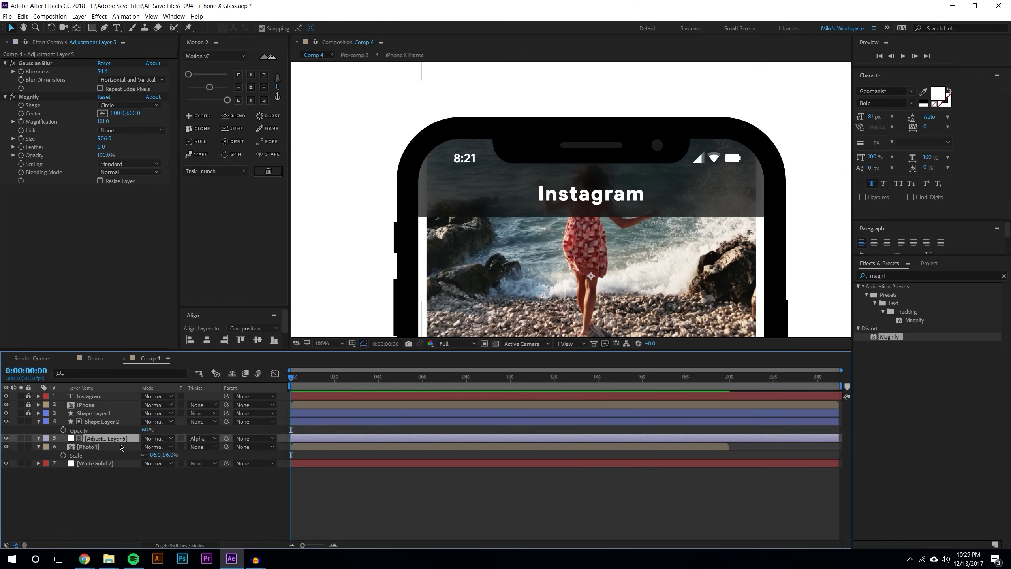
click(142, 428)
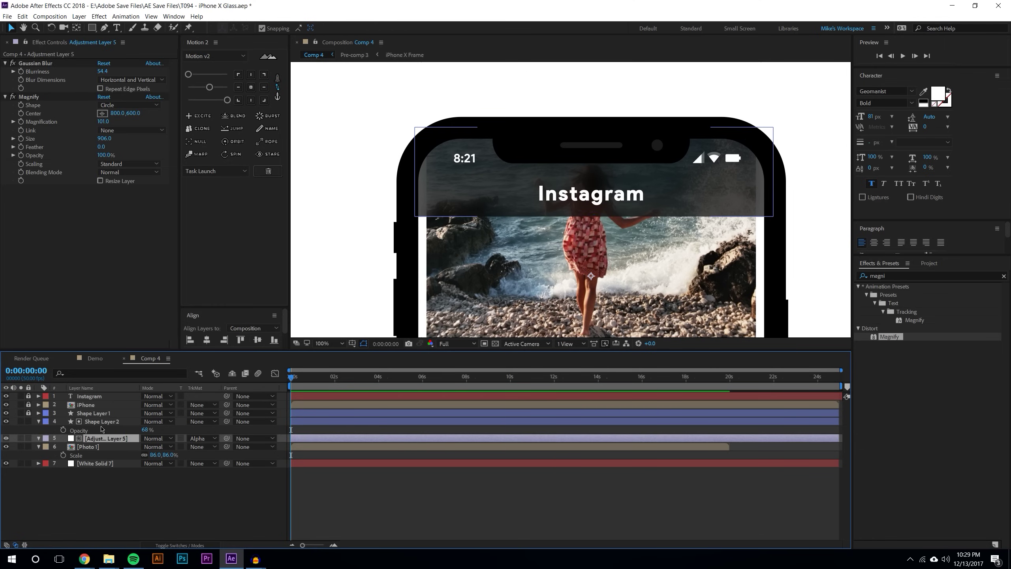
drag(145, 429, 137, 430)
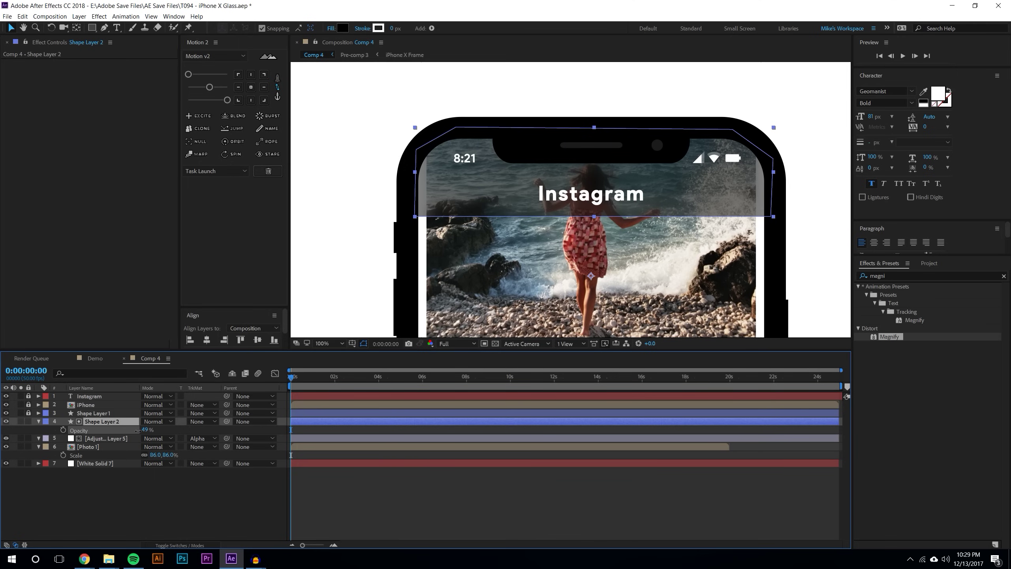
click(107, 438)
drag(939, 84, 1005, 84)
Undo the opacity changes on Shape Layer 2 and hide that layer again
key(ctrl+z)
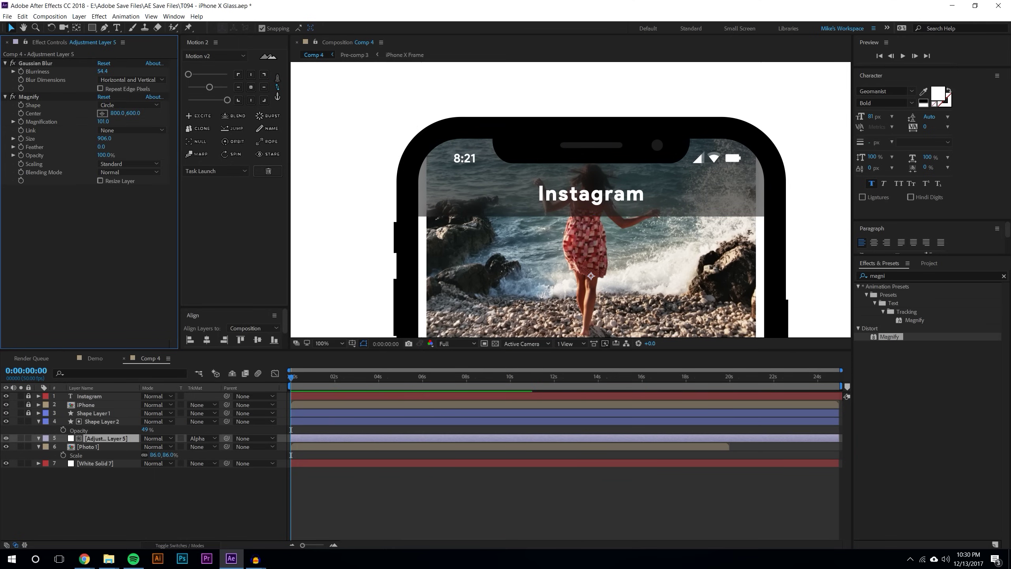
key(ctrl+z)
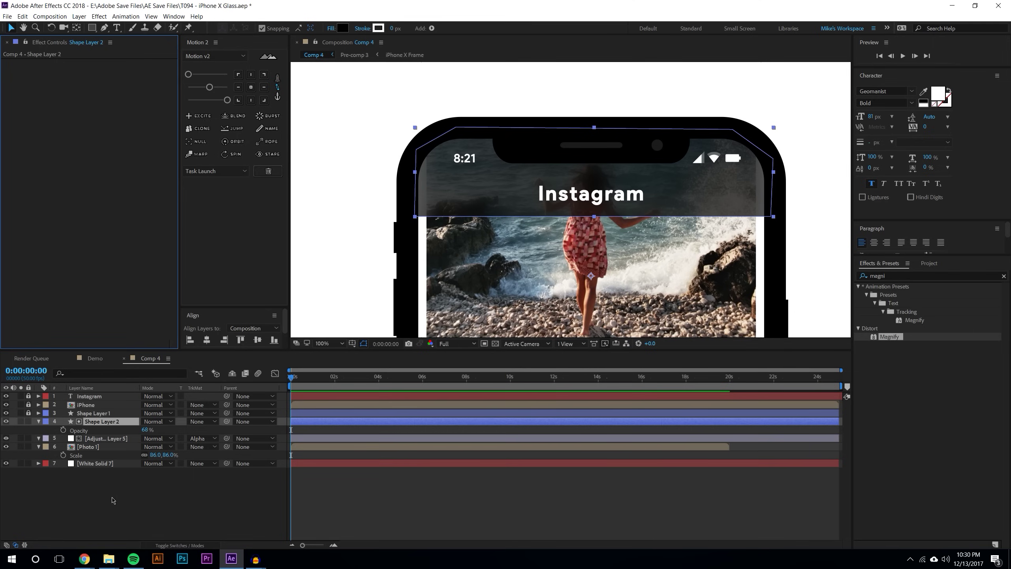
key(ctrl+z)
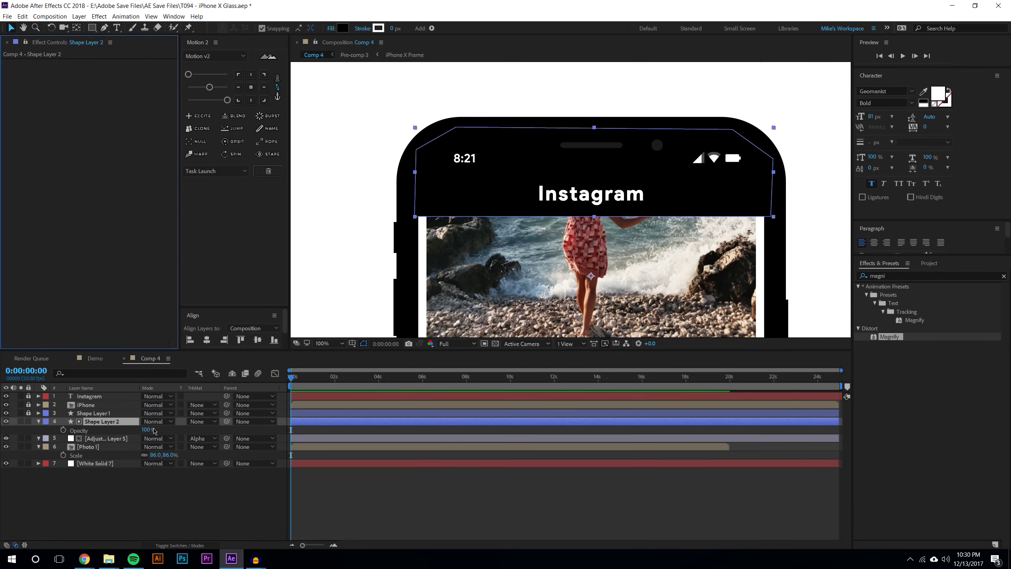
click(6, 422)
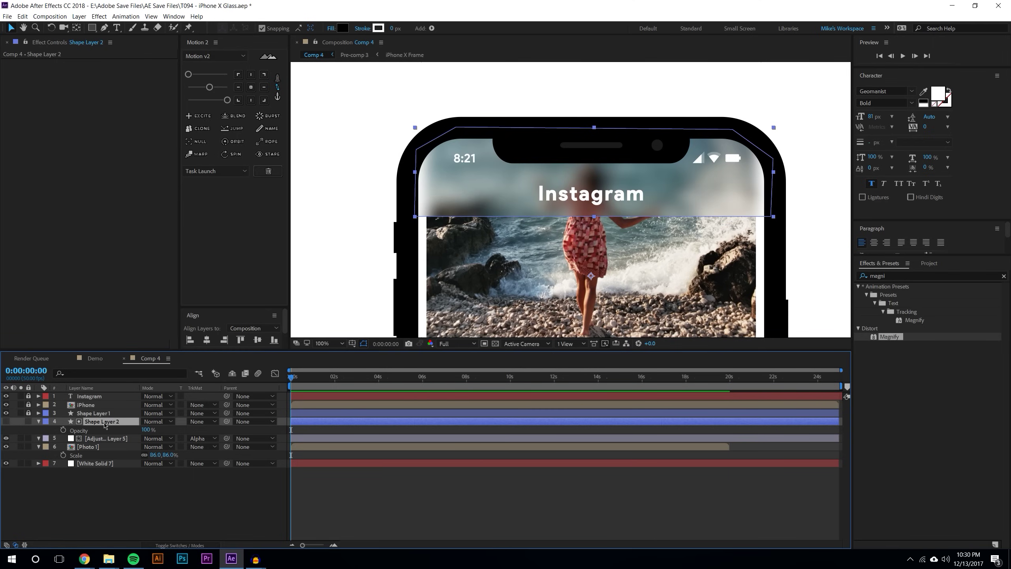
Duplicate Shape Layer 2, make the duplicate visible and lower its opacity to 66%
key(ctrl+d)
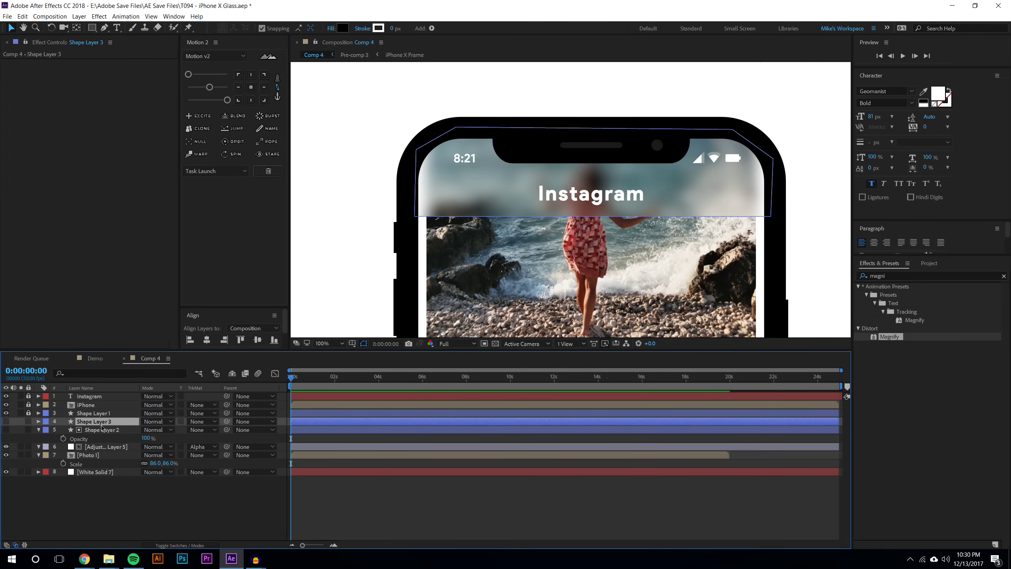
key(t)
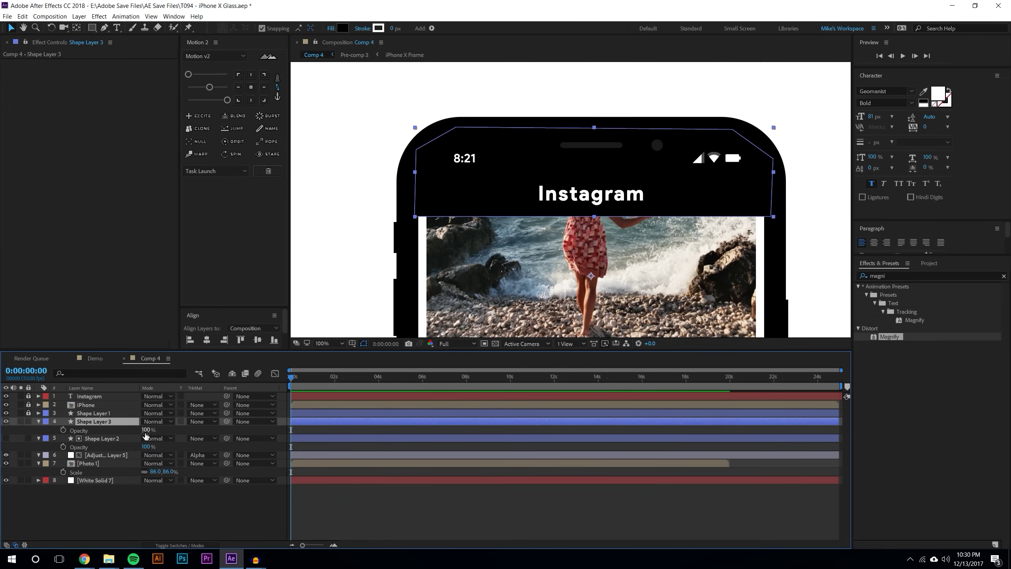
drag(148, 429, 137, 431)
click(145, 491)
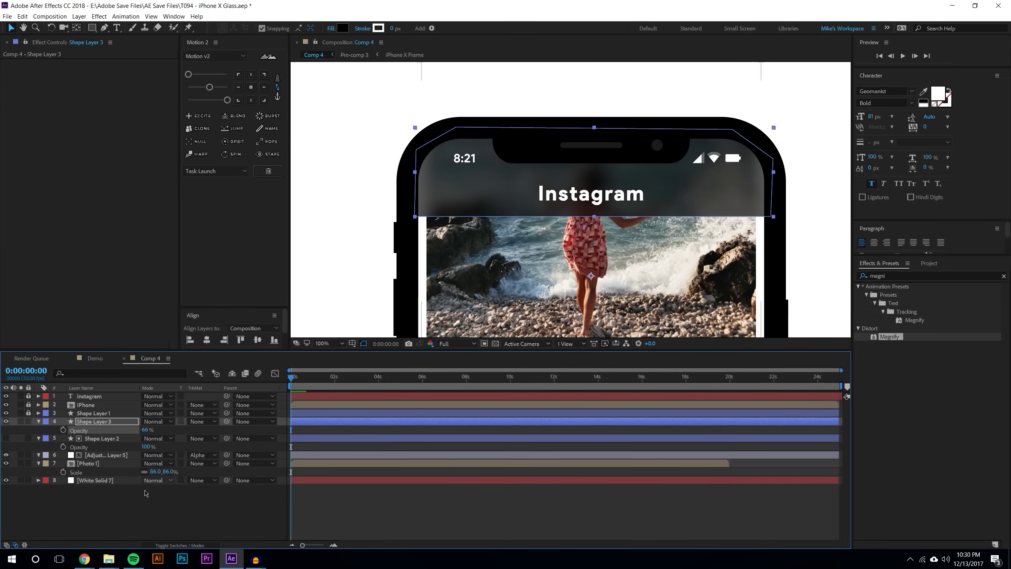
Parent Shape Layer 3 to Shape Layer 2 and rename Shape Layer 3 as Black
click(114, 423)
drag(228, 424, 120, 438)
right_click(101, 423)
click(120, 417)
text(Black)
key(Return)
Rename Shape Layer 2, the matte layer, as Mask
right_click(114, 438)
click(126, 434)
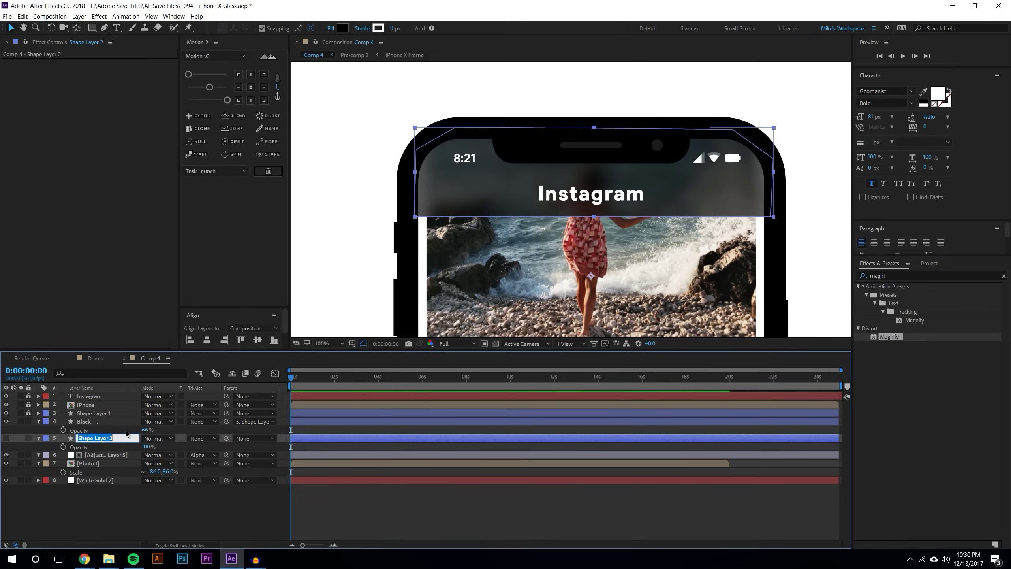
text(Mask)
key(Return)
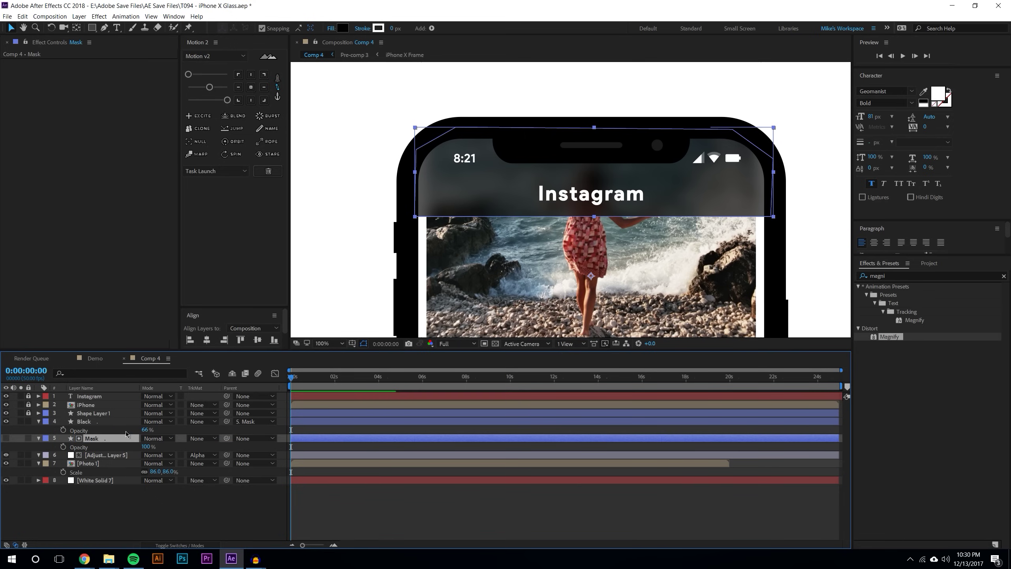
Lock the Adjustment Layer 5, Photo 1 and White Solid 7 layers
click(604, 283)
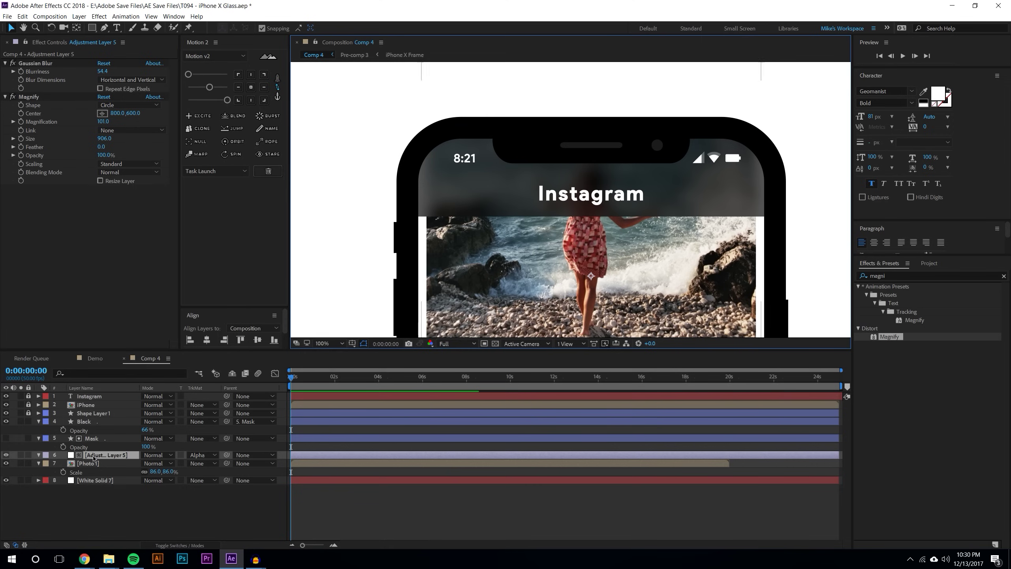
click(92, 438)
drag(28, 455, 29, 480)
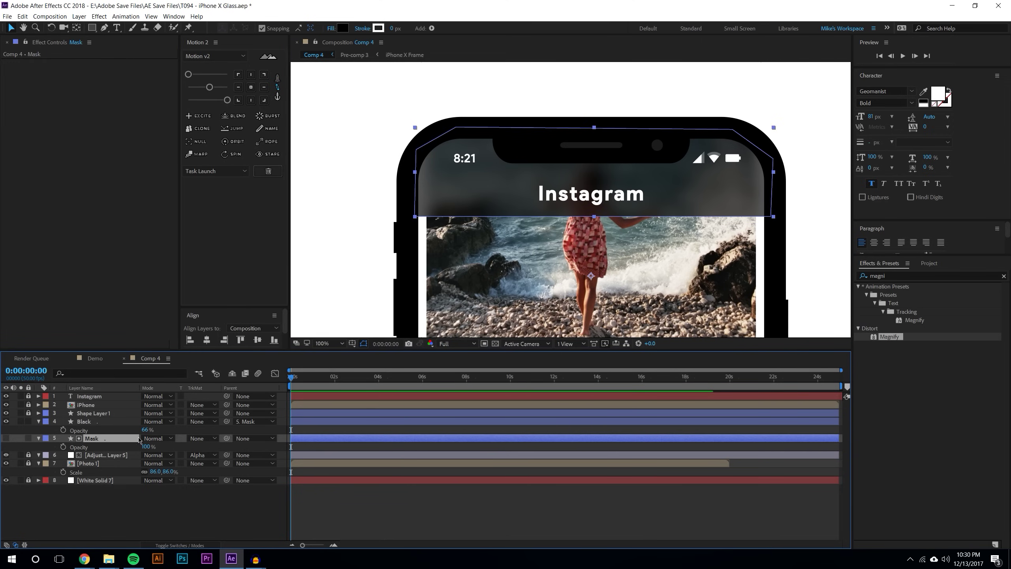
Try moving the Mask shape down over the photo to test the linked blur and tint, and restore its position
drag(590, 281, 659, 259)
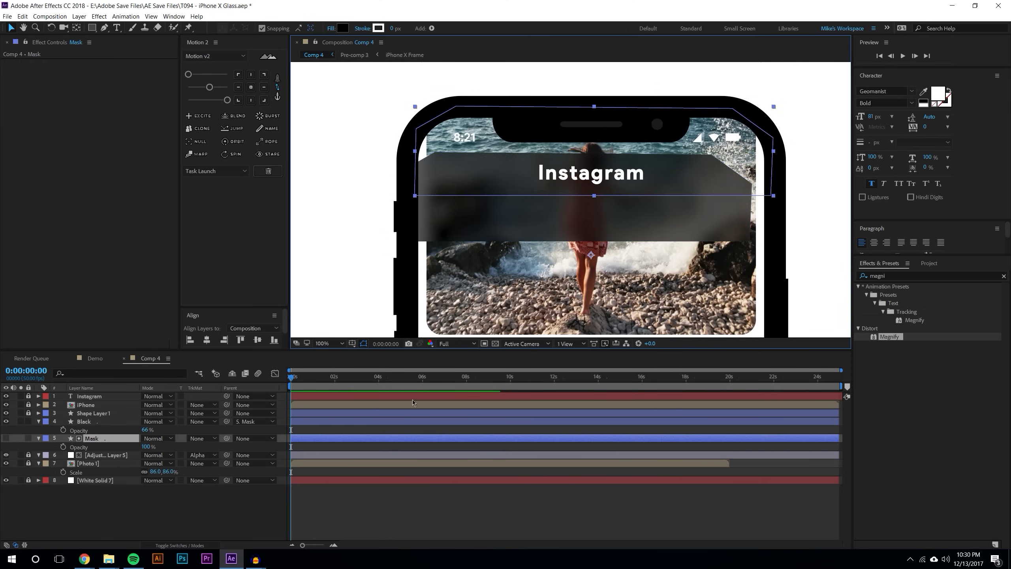
click(157, 521)
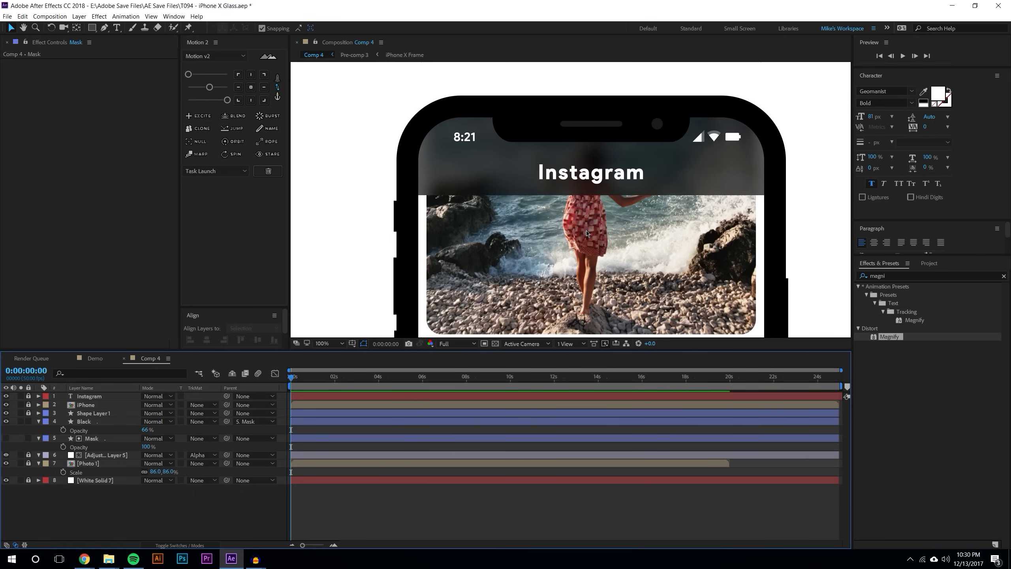
drag(604, 218, 567, 240)
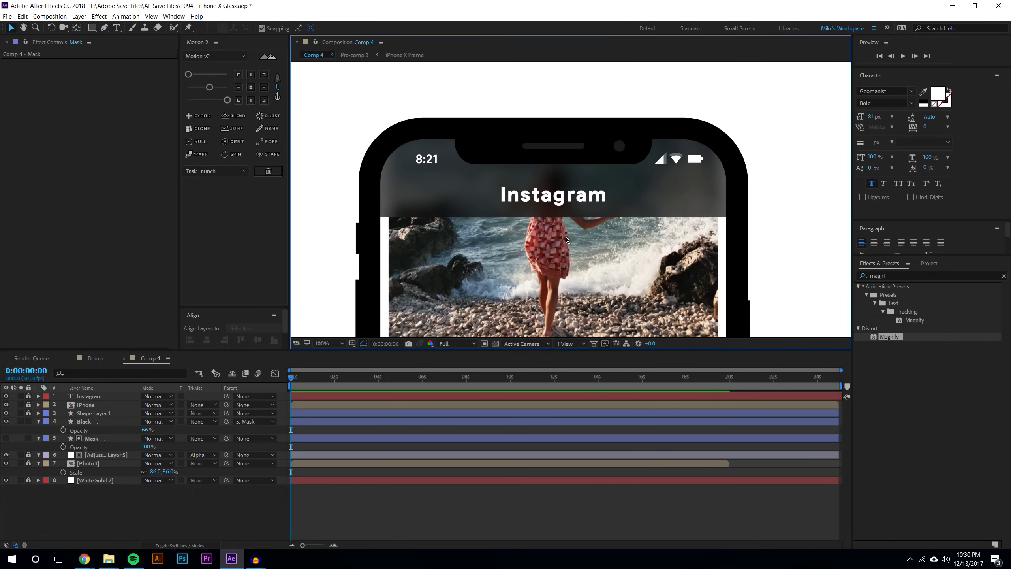